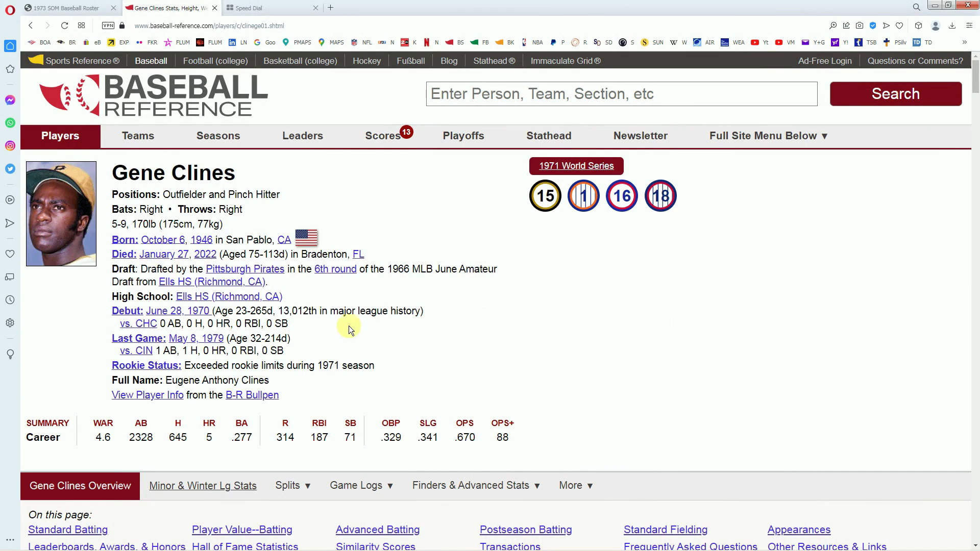
Review Gene Clines' Standard Batting table, including his 1973 Pittsburgh line of 110 G and .263 BA.
{"action": "scroll", "coordinate": [975, 88], "scroll_direction": "down", "scroll_amount": 12}
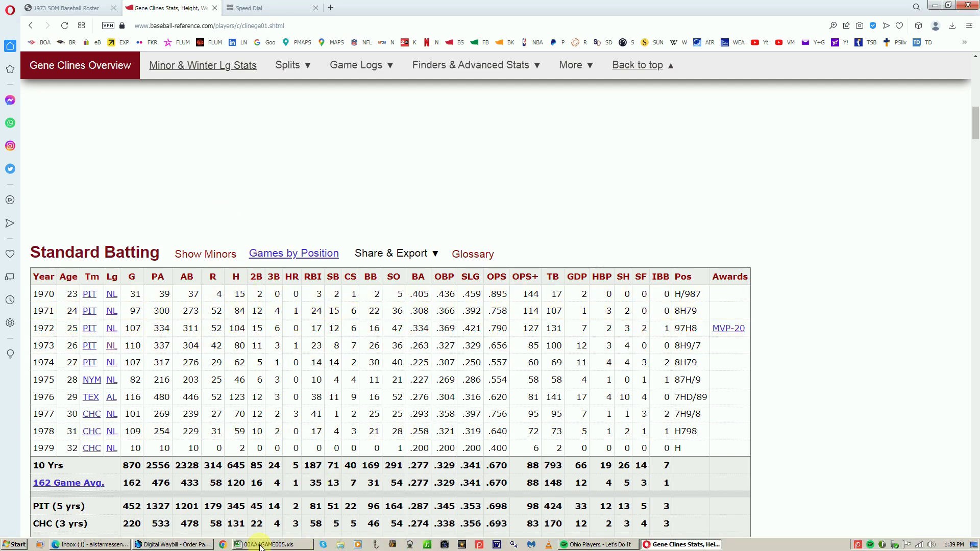
{"action": "mouse_move", "coordinate": [260, 546]}
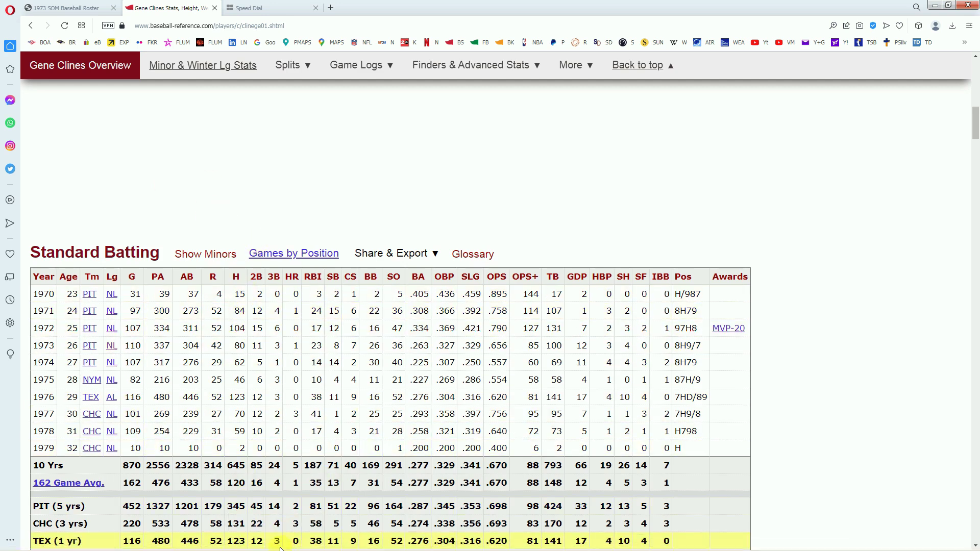
Enter 10000 in blue-column cell G140 on Gene Clines' roster row.
{"action": "left_click", "coordinate": [281, 545]}
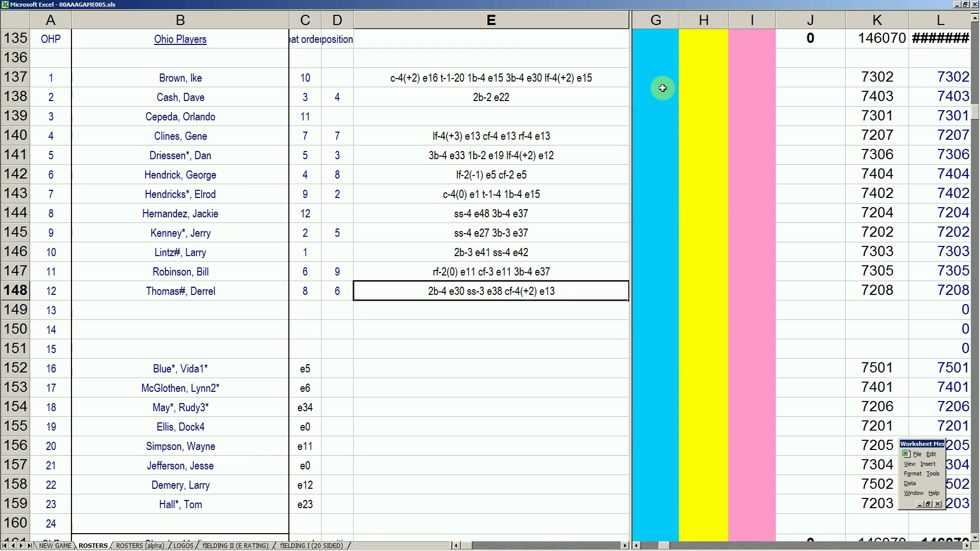
{"action": "left_click", "coordinate": [186, 135]}
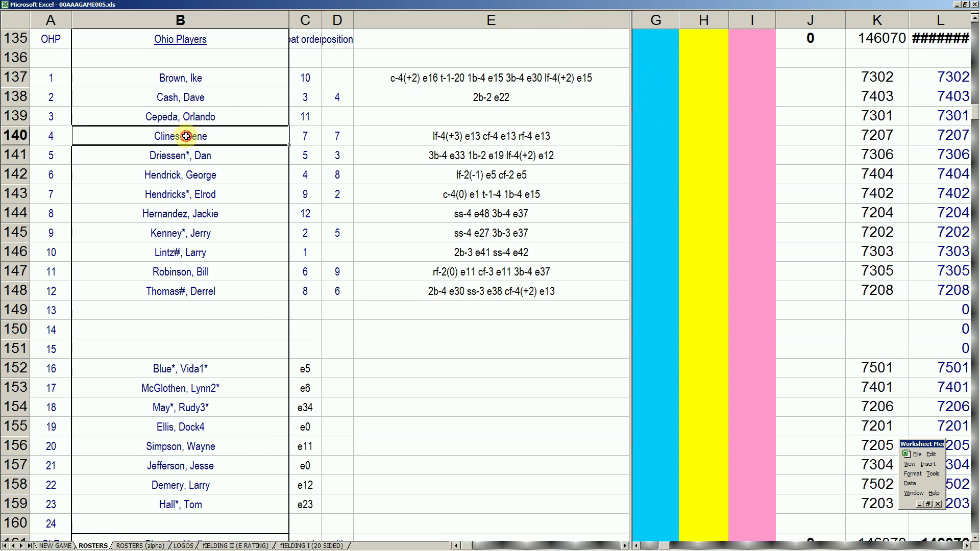
{"action": "left_click", "coordinate": [661, 136]}
{"action": "type", "text": "10"}
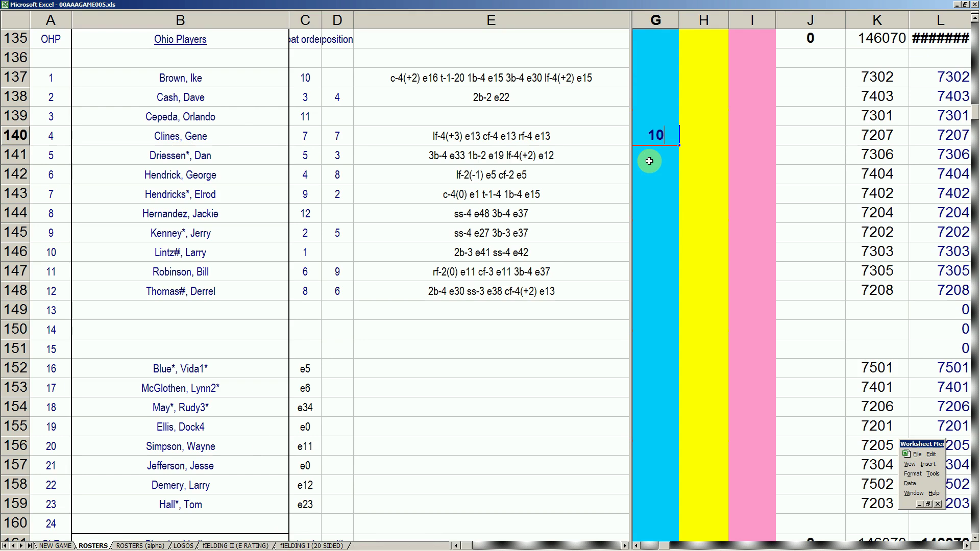
{"action": "type", "text": "000"}
{"action": "left_click", "coordinate": [681, 545]}
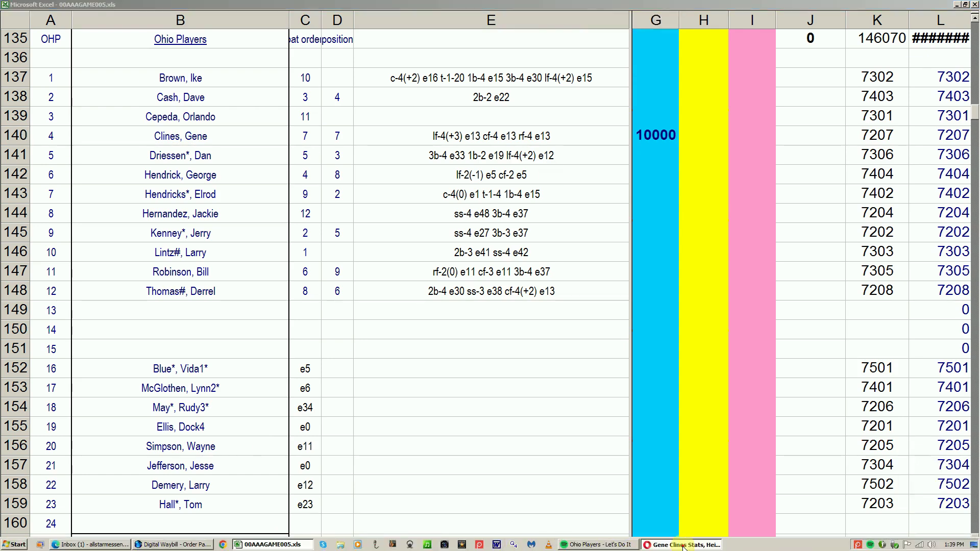
Search 'jackie her' and bring up Jackie Hernández's Standard Batting table.
{"action": "scroll", "coordinate": [956, 148], "scroll_direction": "up", "scroll_amount": 10}
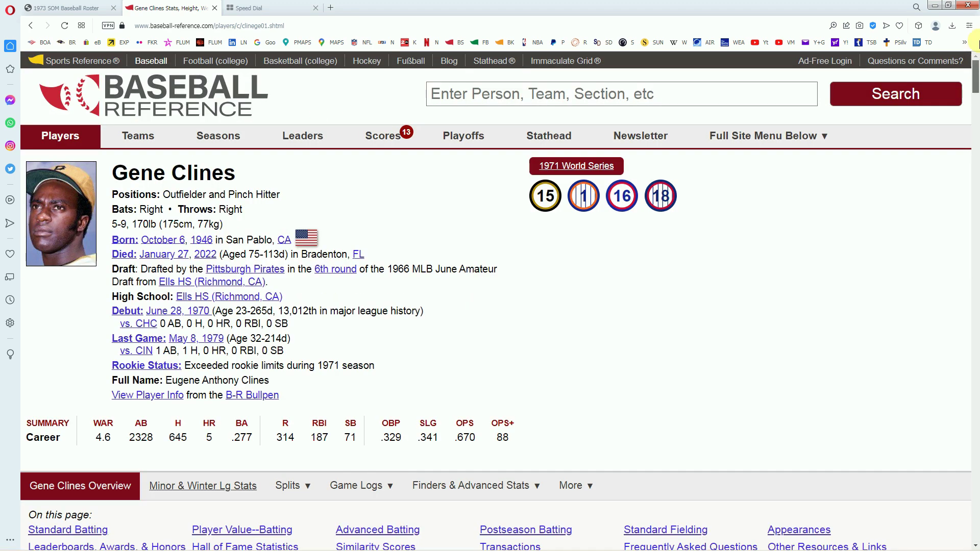
{"action": "left_click", "coordinate": [805, 99]}
{"action": "type", "text": "ja"}
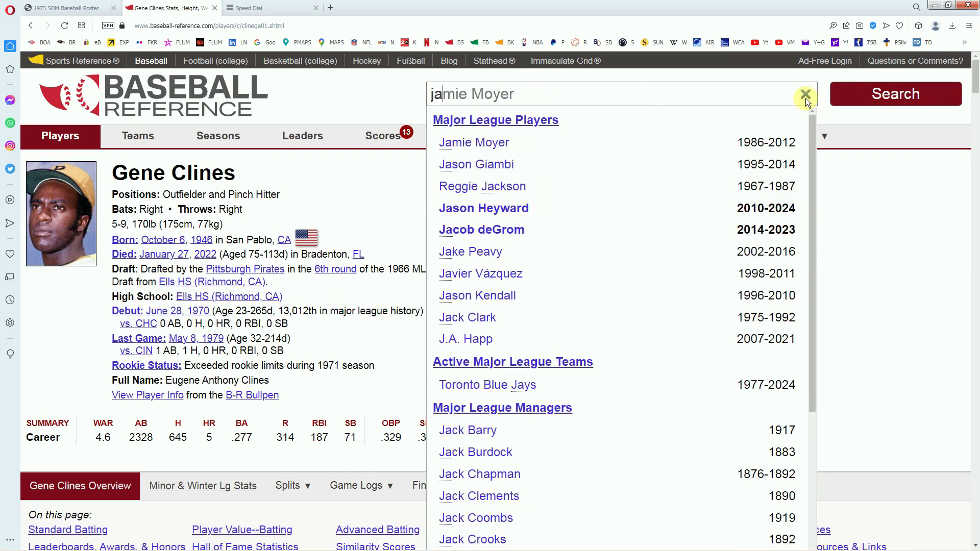
{"action": "type", "text": "ckieher"}
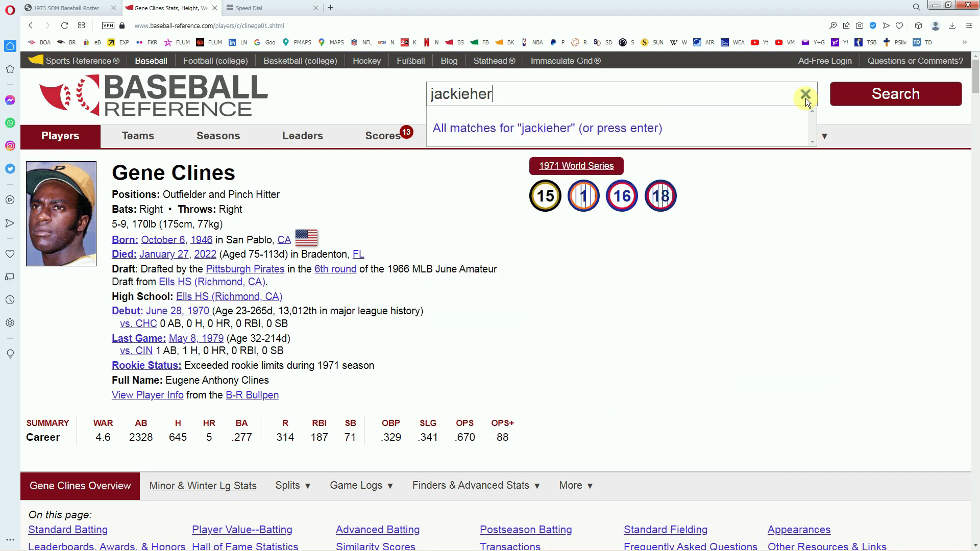
{"action": "key", "text": "Left"}
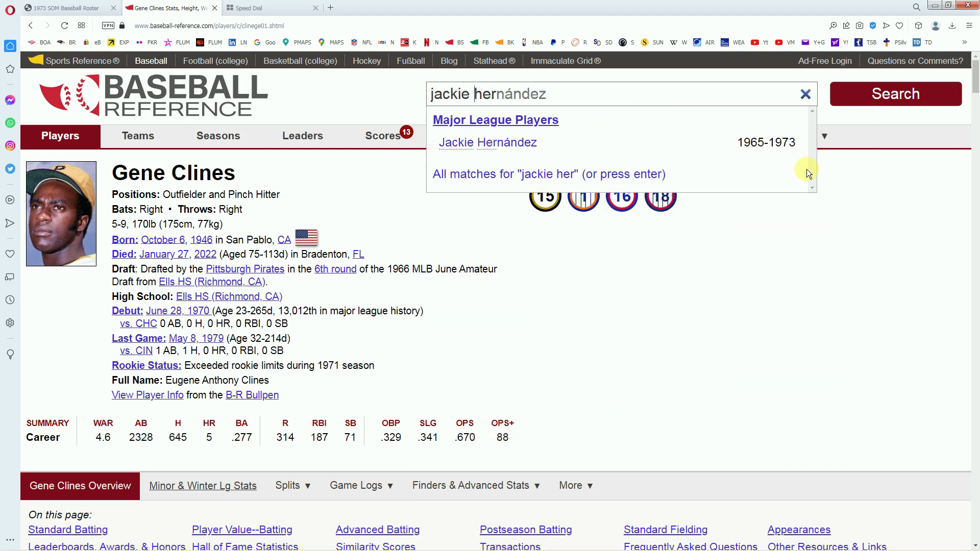
{"action": "left_click", "coordinate": [498, 142]}
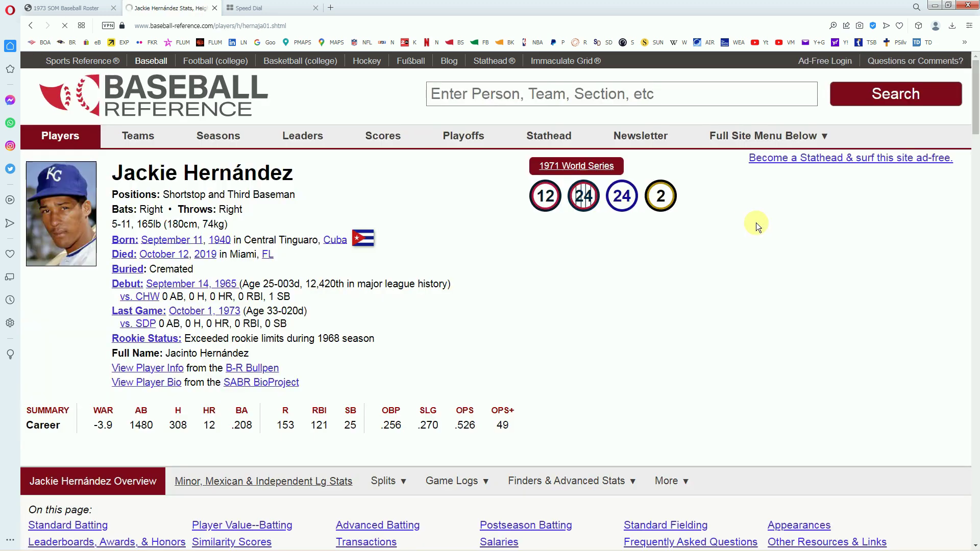
{"action": "left_click_drag", "start_coordinate": [976, 87], "coordinate": [976, 135]}
{"action": "left_click", "coordinate": [125, 345]}
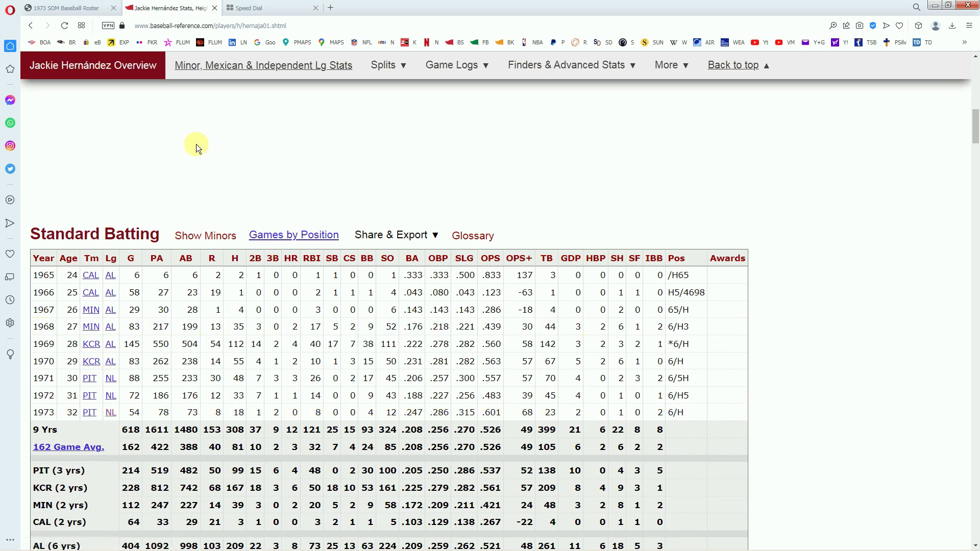
Show the National League rosters on page 2 of the 1973 SOM Baseball Roster PDF.
{"action": "left_click", "coordinate": [78, 8]}
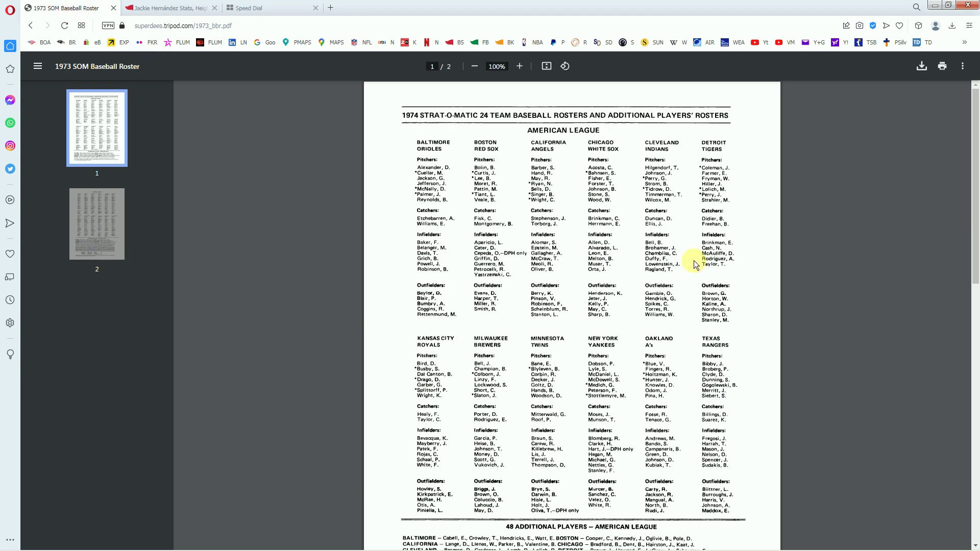
{"action": "left_click_drag", "start_coordinate": [971, 241], "coordinate": [963, 456]}
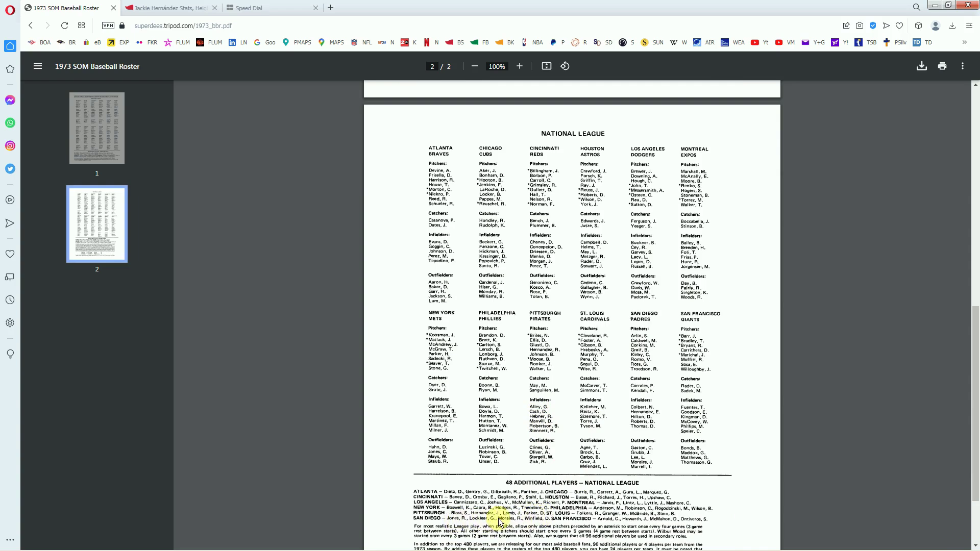
Commit 10000 for Gene Clines and enter 10000 in G144 for Jackie Hernandez, making J135 20000.
{"action": "mouse_move", "coordinate": [349, 546]}
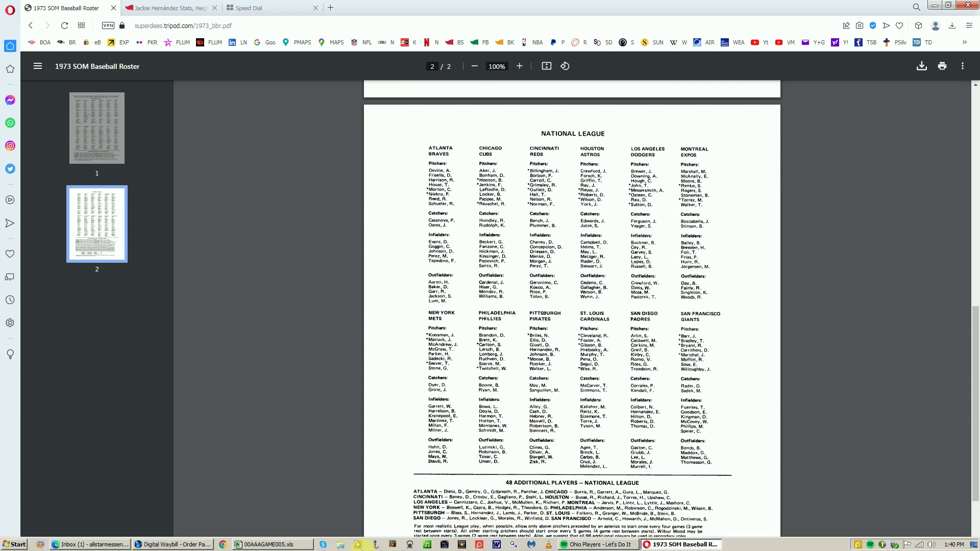
{"action": "left_click", "coordinate": [298, 542]}
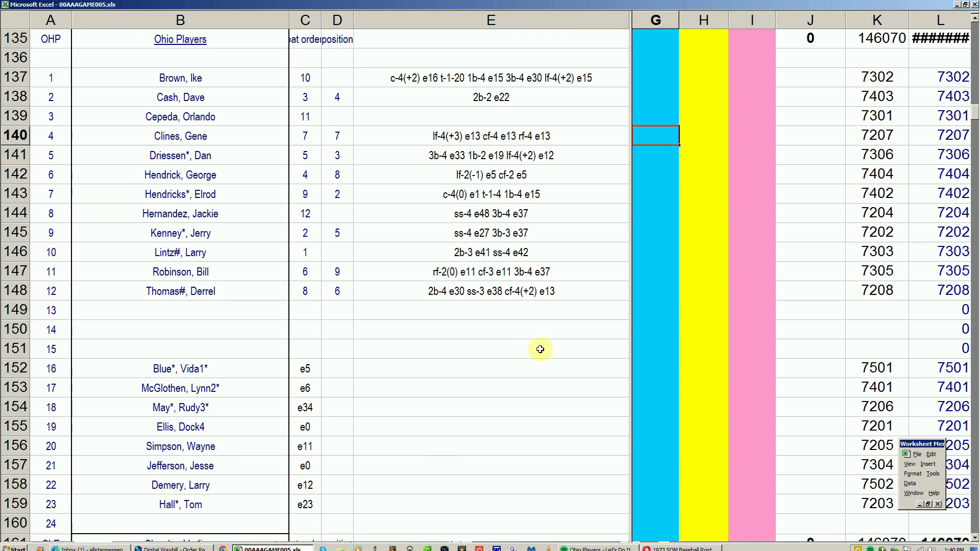
{"action": "type", "text": "10000"}
{"action": "left_click", "coordinate": [661, 208]}
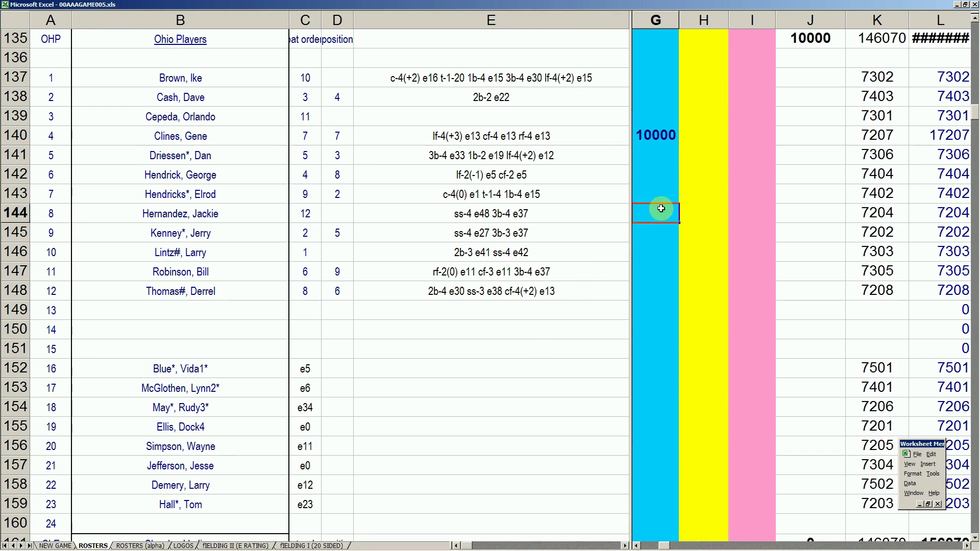
{"action": "key", "text": "Up"}
{"action": "key", "text": "Up"}
{"action": "key", "text": "Up"}
{"action": "key", "text": "Up"}
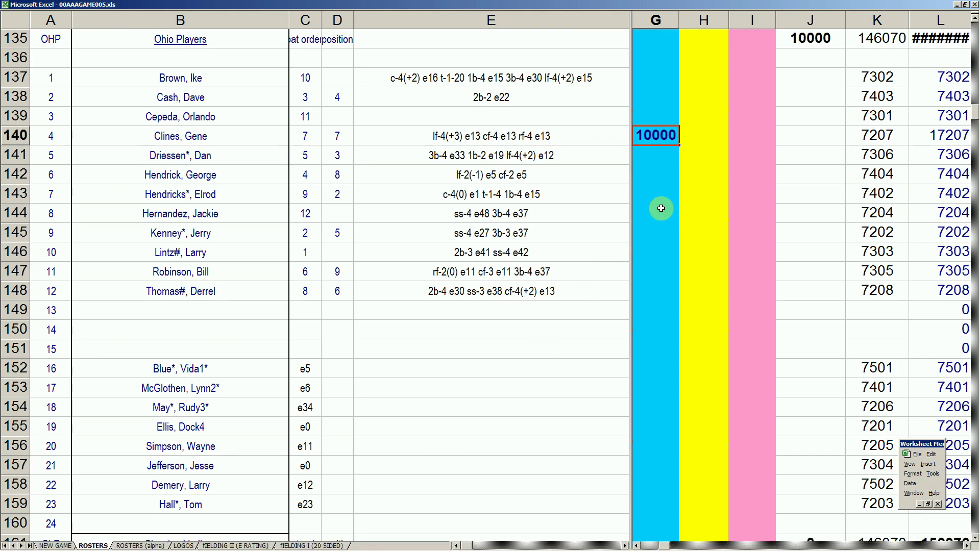
{"action": "key", "text": "Down"}
{"action": "key", "text": "Down"}
{"action": "key", "text": "Down"}
{"action": "key", "text": "Down"}
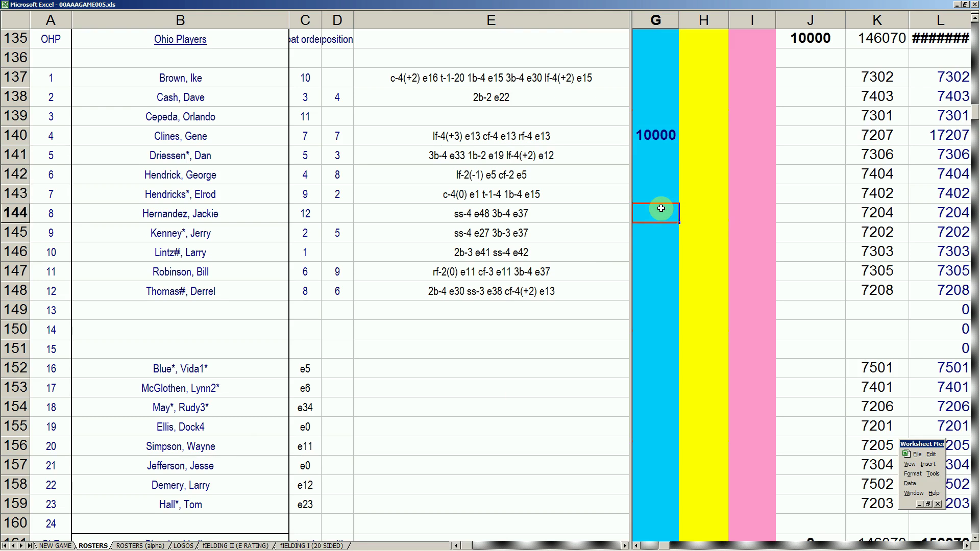
{"action": "type", "text": "10000"}
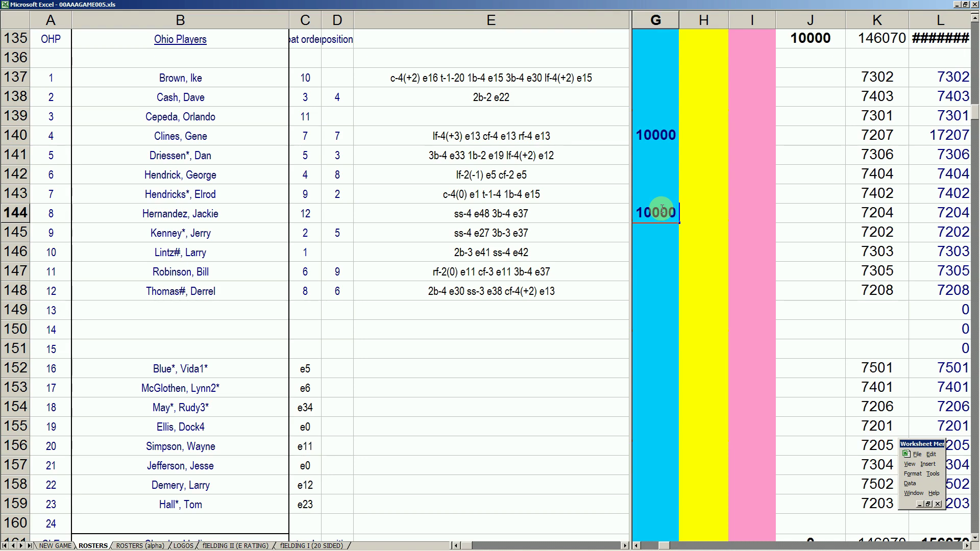
{"action": "key", "text": "Return"}
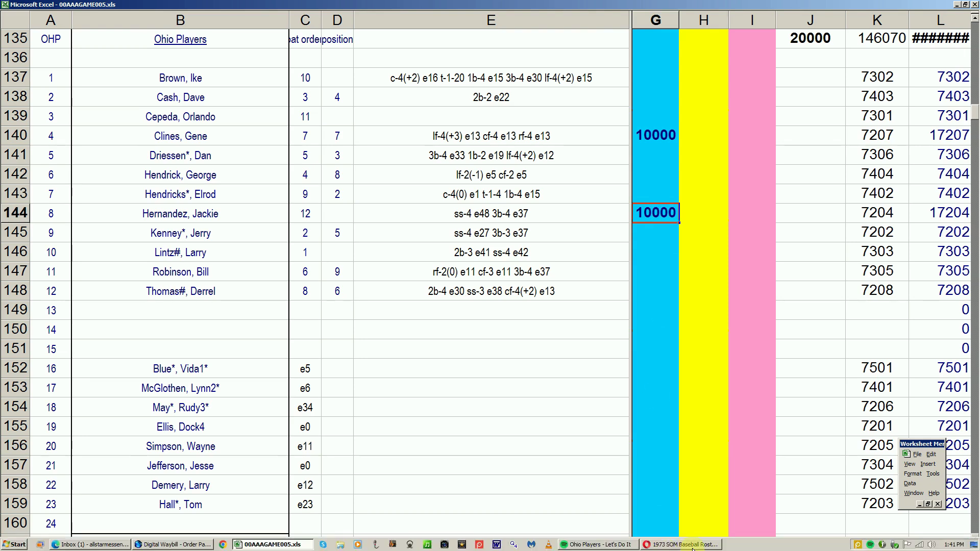
{"action": "left_click", "coordinate": [693, 545]}
Search 'jerry ke' and review Jerry Kenney's Standard Batting stats.
{"action": "left_click", "coordinate": [176, 8]}
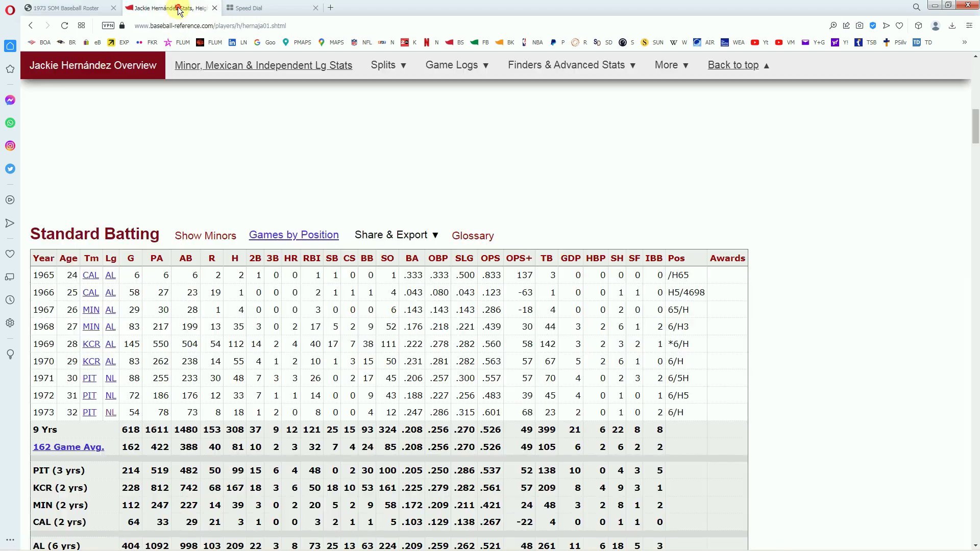
{"action": "left_click_drag", "start_coordinate": [973, 116], "coordinate": [974, 69]}
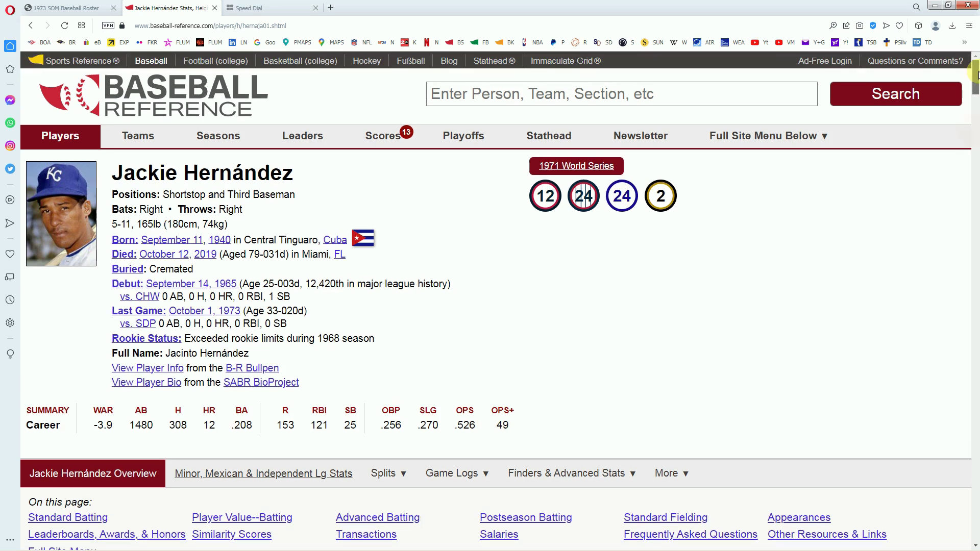
{"action": "left_click", "coordinate": [770, 101]}
{"action": "type", "text": "jer"}
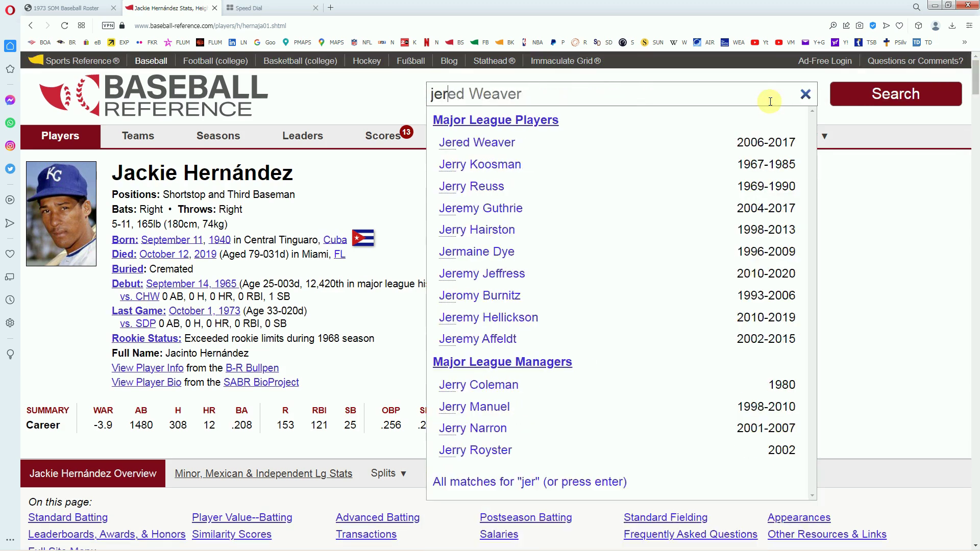
{"action": "type", "text": "ry ke"}
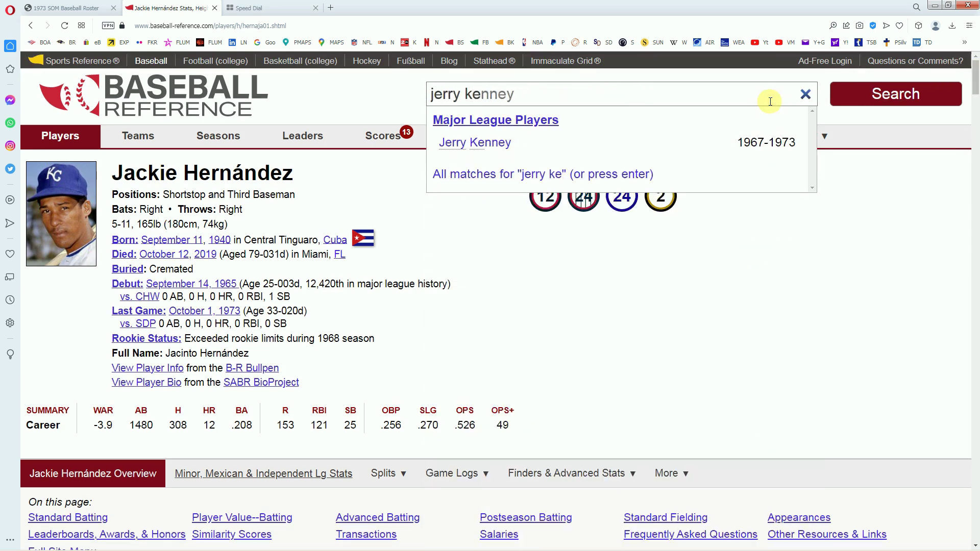
{"action": "left_click", "coordinate": [487, 144]}
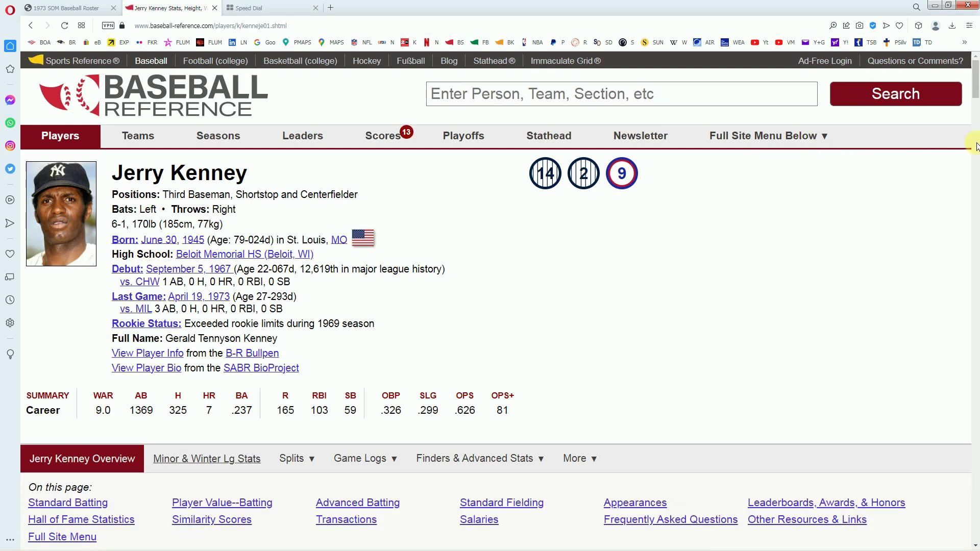
{"action": "scroll", "coordinate": [969, 143], "scroll_direction": "down", "scroll_amount": 10}
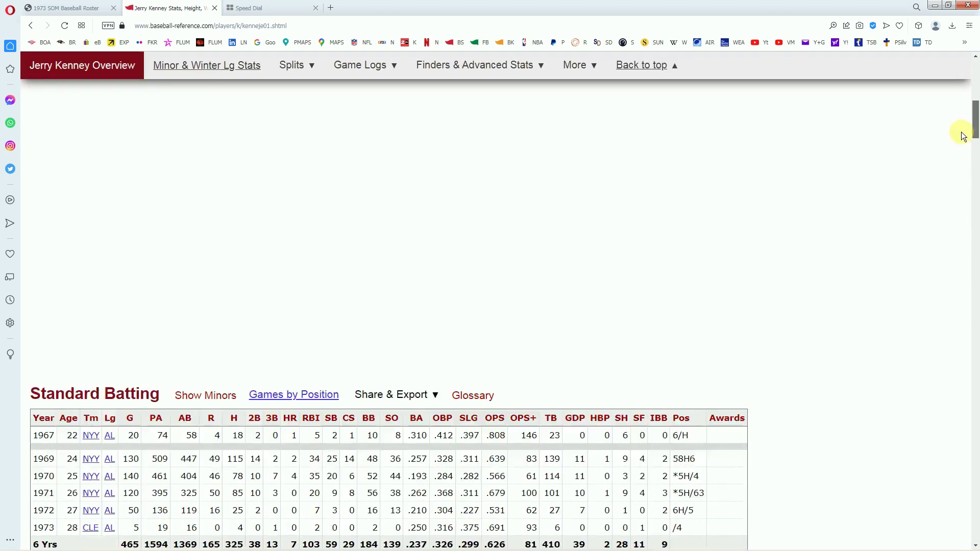
{"action": "scroll", "coordinate": [963, 136], "scroll_direction": "down", "scroll_amount": 4}
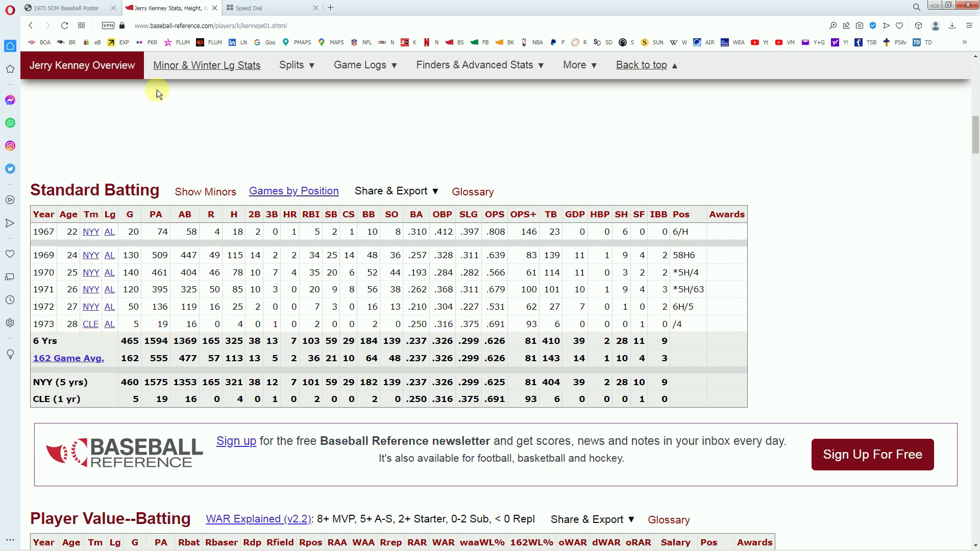
{"action": "left_click", "coordinate": [96, 10]}
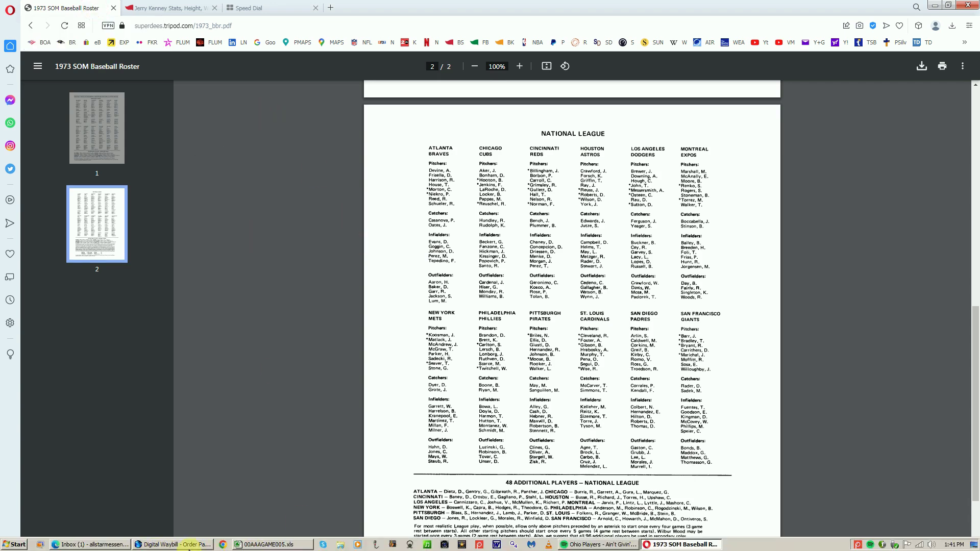
{"action": "left_click", "coordinate": [245, 545]}
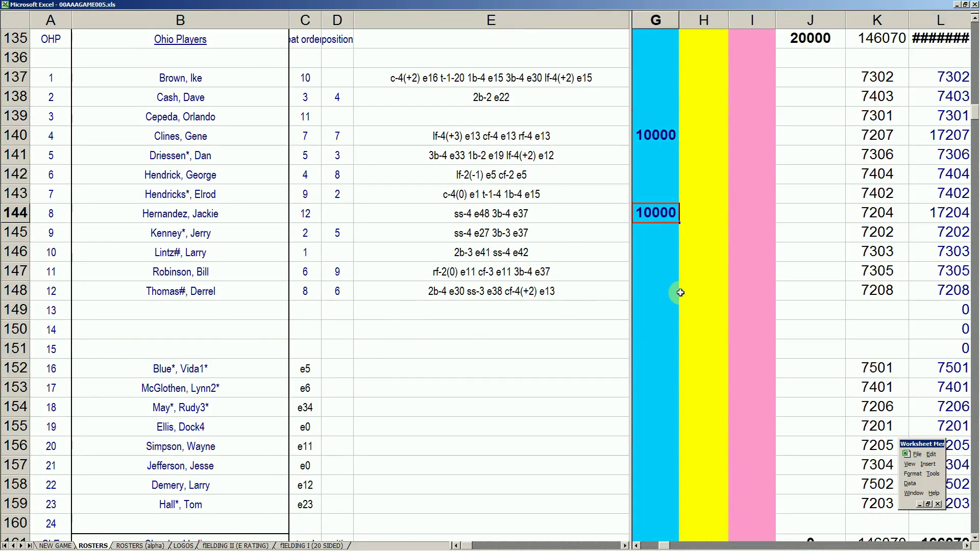
{"action": "left_click", "coordinate": [684, 276]}
{"action": "key", "text": "Up"}
{"action": "key", "text": "Up"}
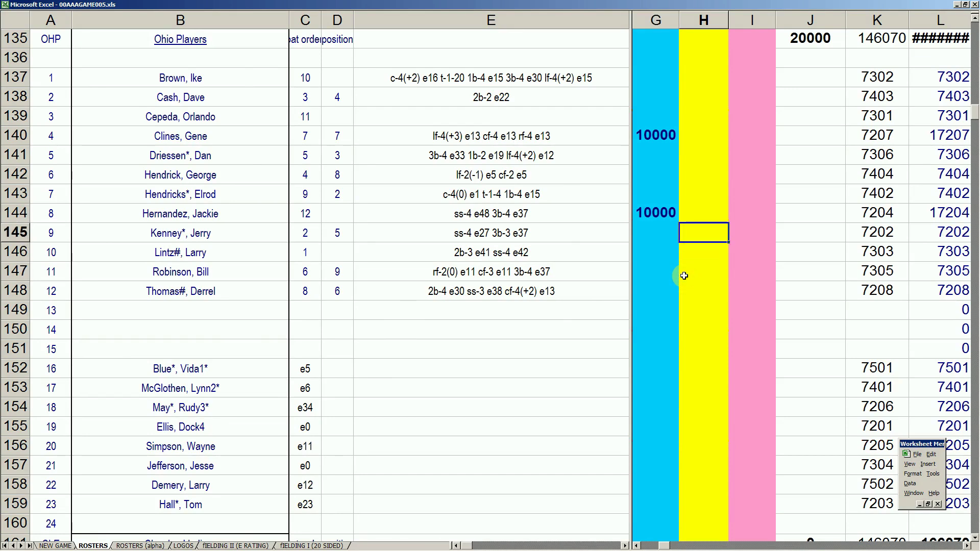
{"action": "key", "text": "Right"}
{"action": "type", "text": "1"}
{"action": "key", "text": "Return"}
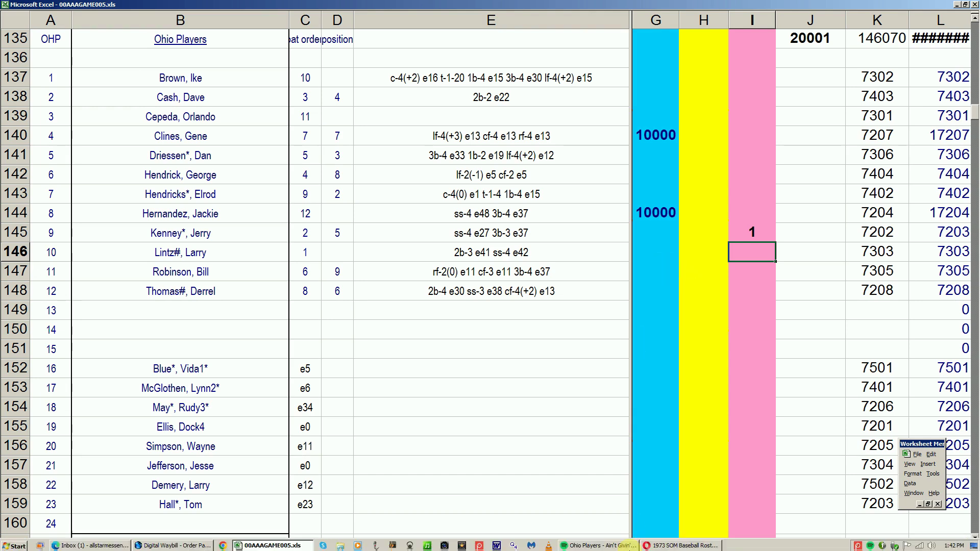
{"action": "left_click", "coordinate": [673, 544]}
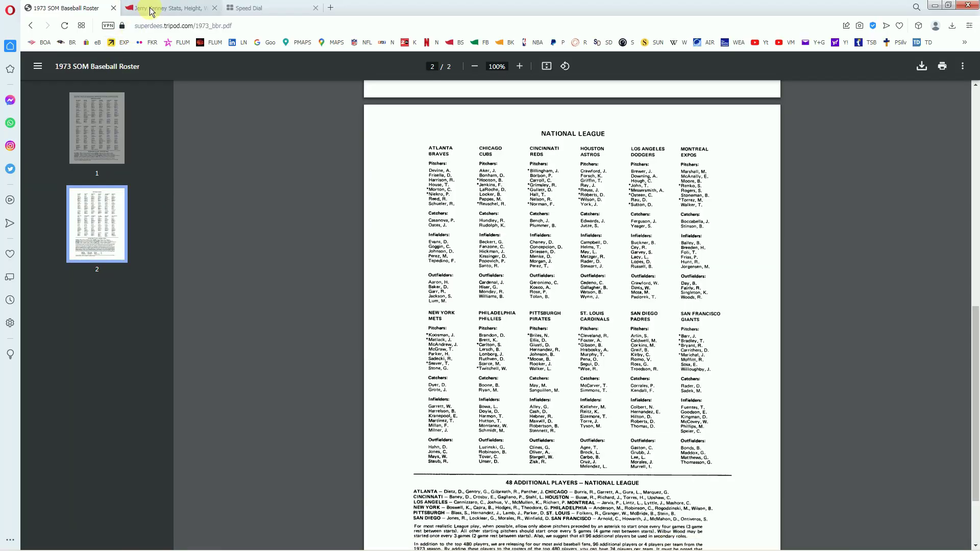
Search 'derrel' and open Derrel Thomas's Standard Batting table, including his 1975 .276 BA.
{"action": "left_click", "coordinate": [134, 8]}
{"action": "left_click_drag", "start_coordinate": [975, 136], "coordinate": [974, 61]}
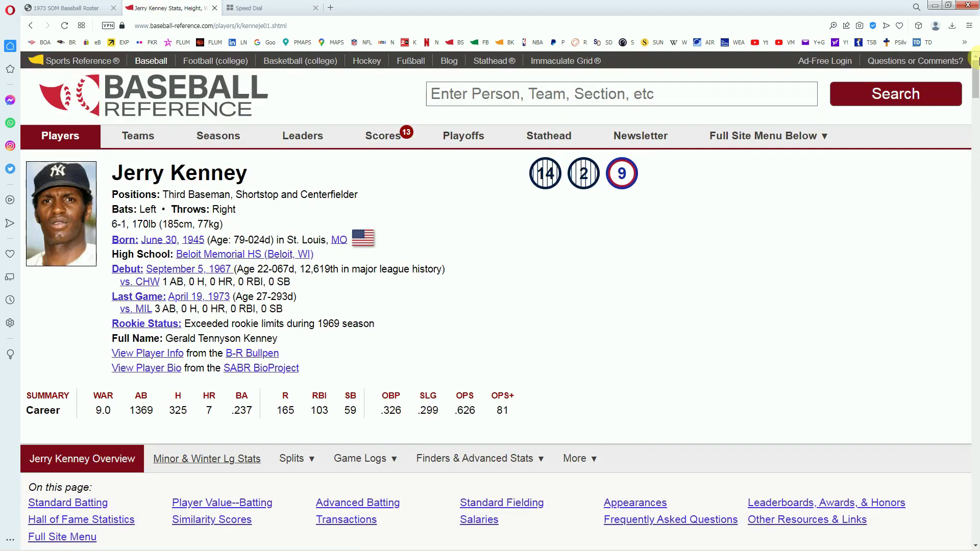
{"action": "left_click", "coordinate": [754, 93]}
{"action": "type", "text": "derre"}
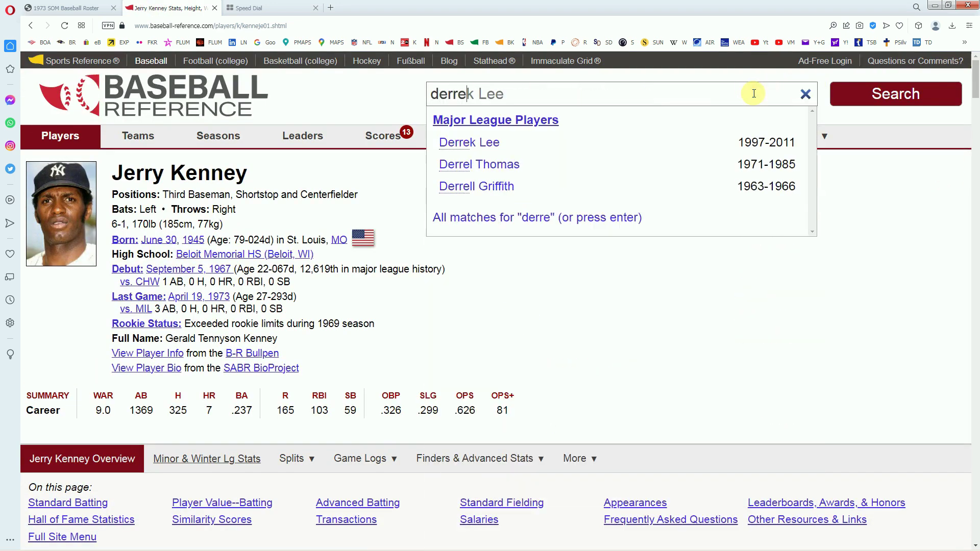
{"action": "type", "text": "l"}
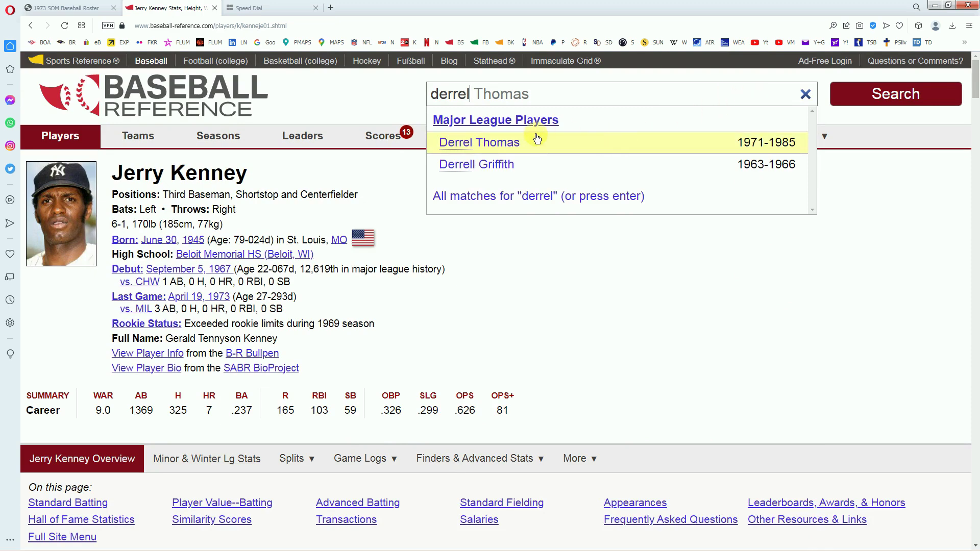
{"action": "left_click", "coordinate": [502, 147]}
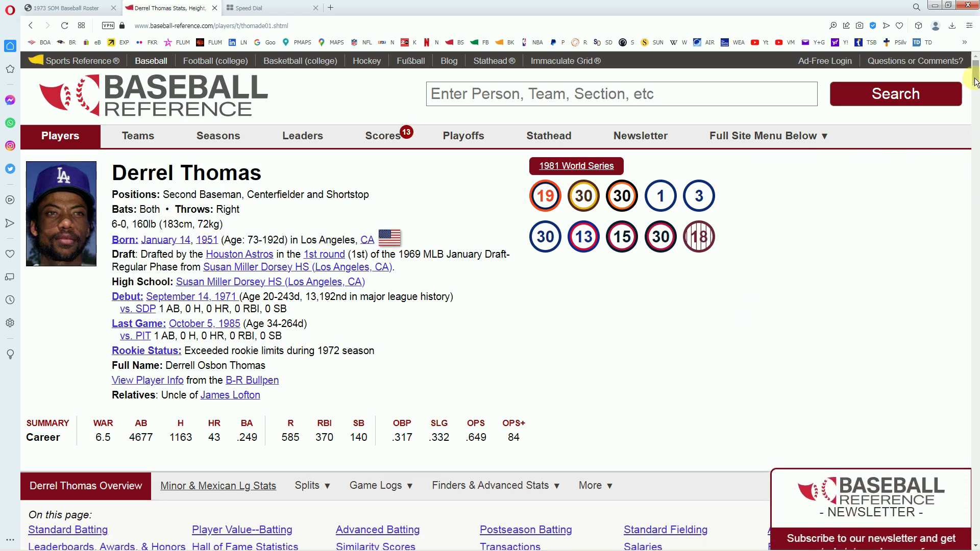
{"action": "left_click_drag", "start_coordinate": [974, 84], "coordinate": [973, 122]}
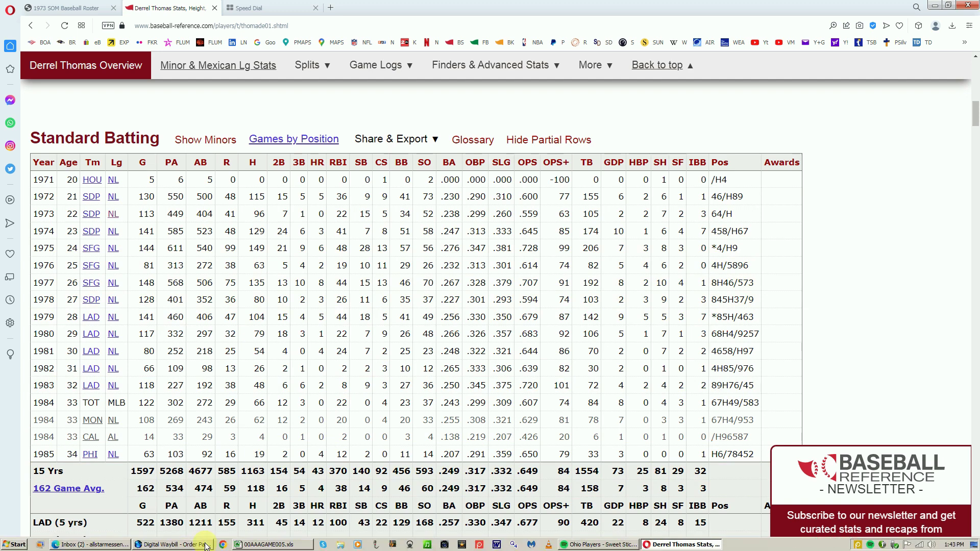
{"action": "left_click", "coordinate": [250, 546]}
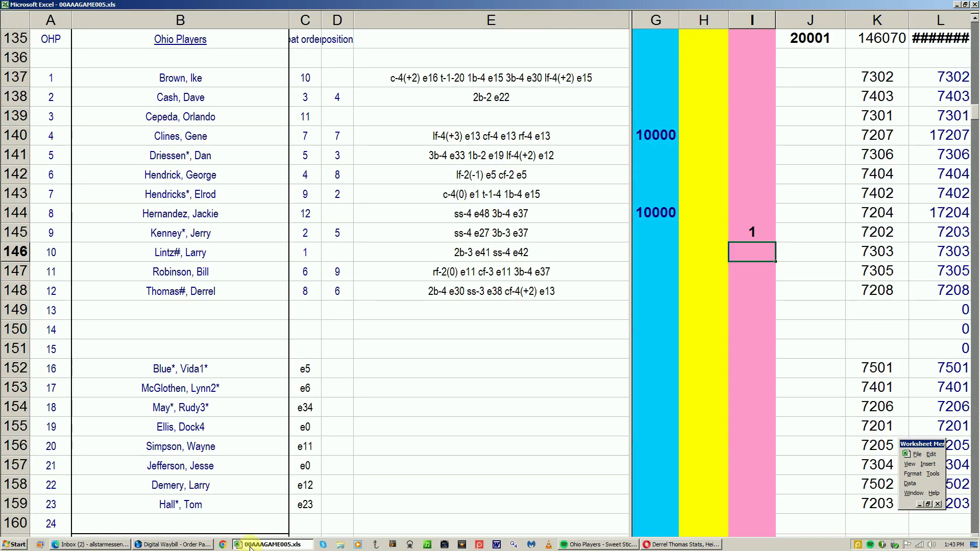
{"action": "left_click", "coordinate": [650, 293]}
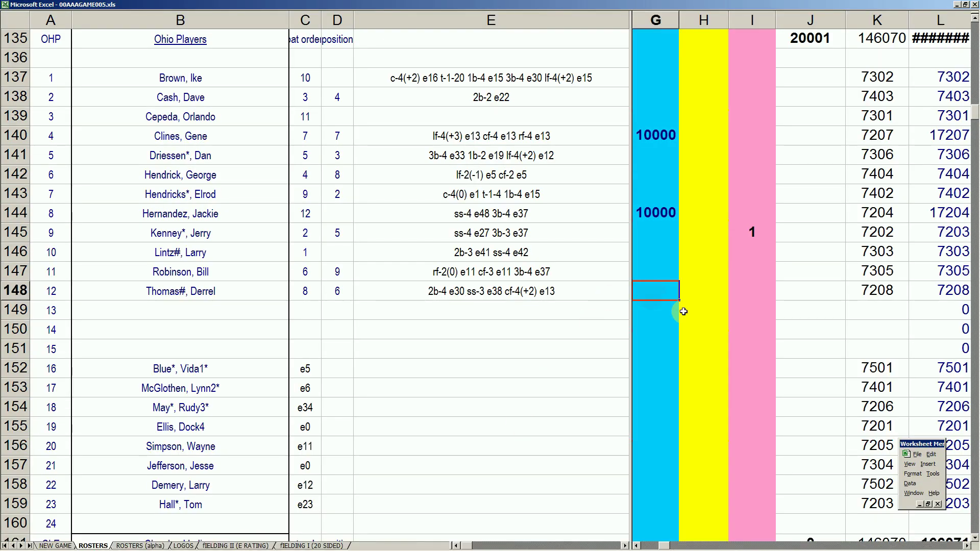
{"action": "type", "text": "10000"}
{"action": "key", "text": "Return"}
{"action": "left_click", "coordinate": [708, 544]}
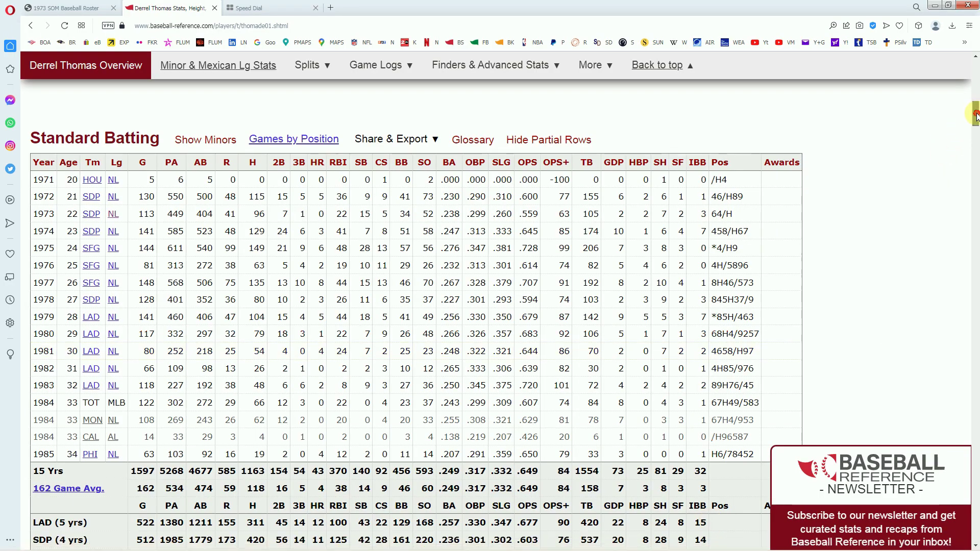
Search 'rudy may' and compare ERA with FIP in Rudy May's Standard Pitching table.
{"action": "left_click_drag", "start_coordinate": [975, 115], "coordinate": [974, 60]}
{"action": "left_click", "coordinate": [747, 95]}
{"action": "type", "text": "r"}
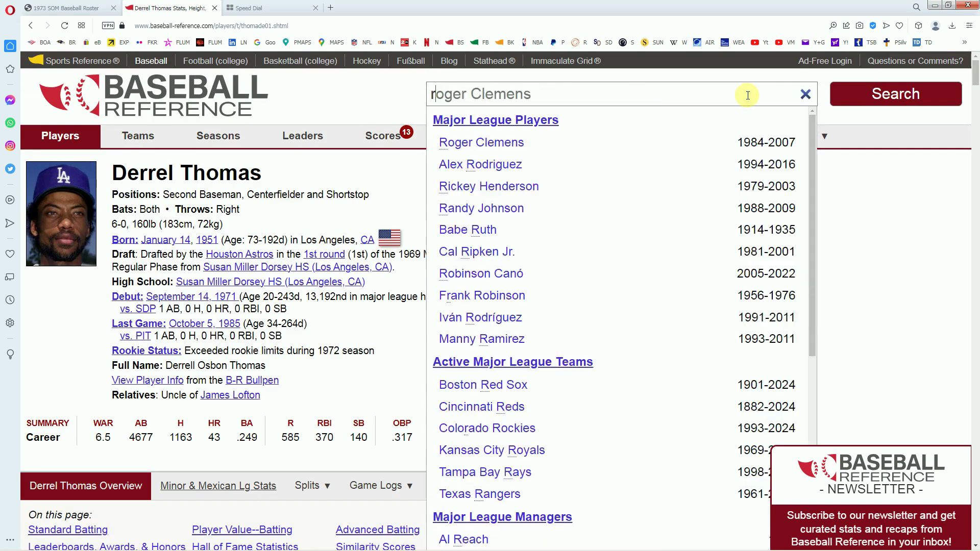
{"action": "type", "text": "udy may"}
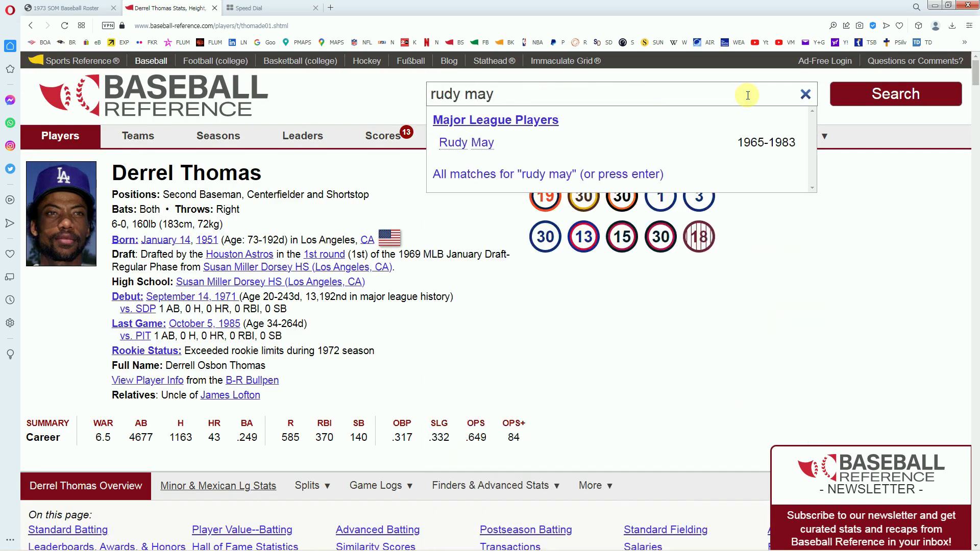
{"action": "left_click", "coordinate": [489, 144]}
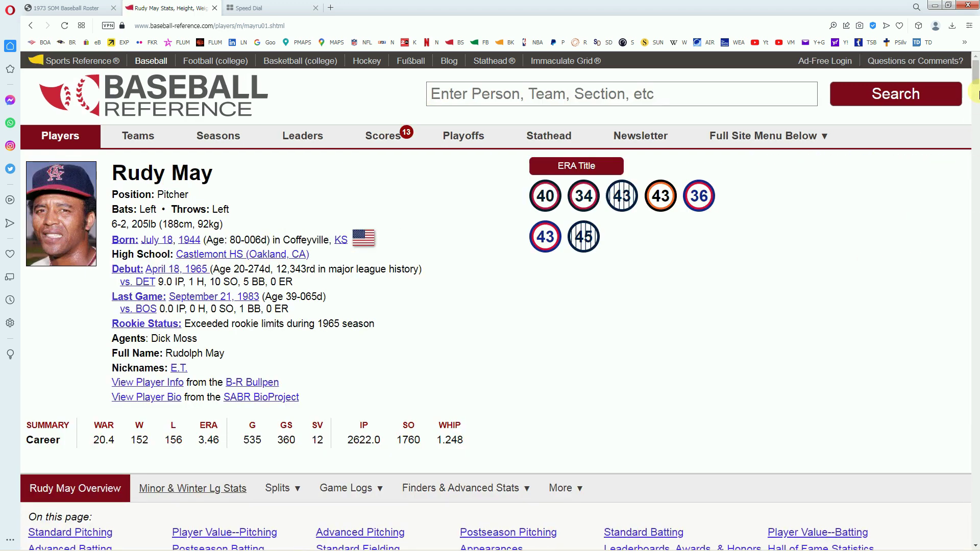
{"action": "left_click_drag", "start_coordinate": [975, 77], "coordinate": [974, 123]}
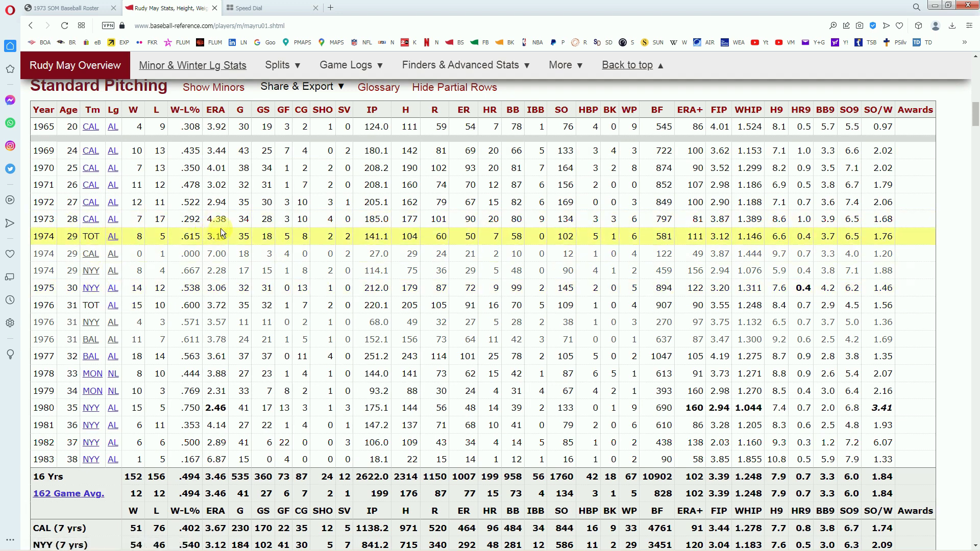
{"action": "mouse_move", "coordinate": [209, 238]}
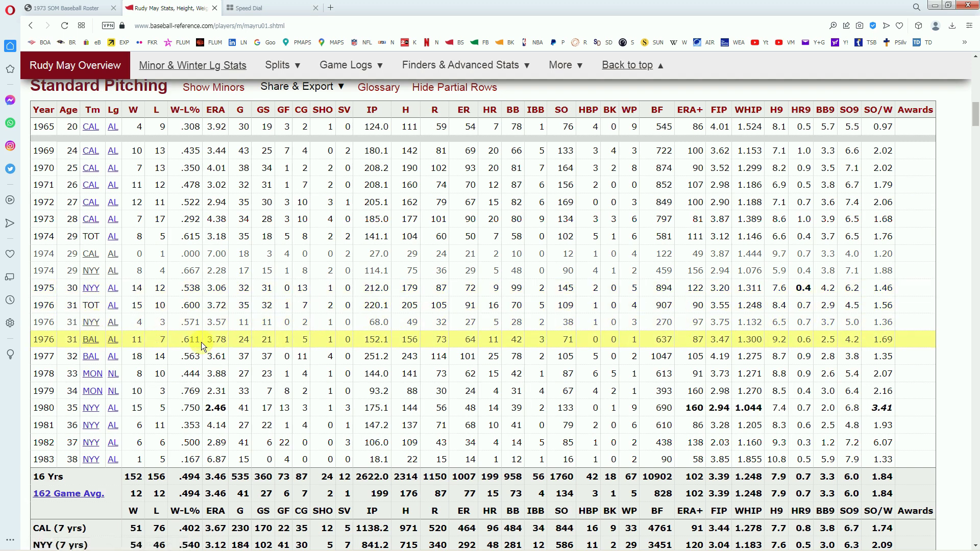
{"action": "mouse_move", "coordinate": [225, 344]}
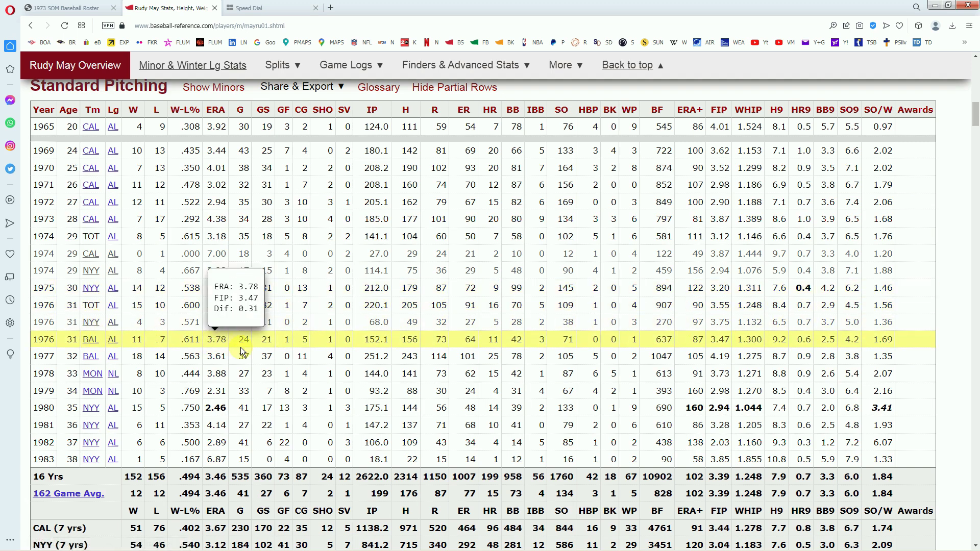
Enter 10000 in blue column cells G154 and G155 for the two pitchers.
{"action": "left_click", "coordinate": [241, 545]}
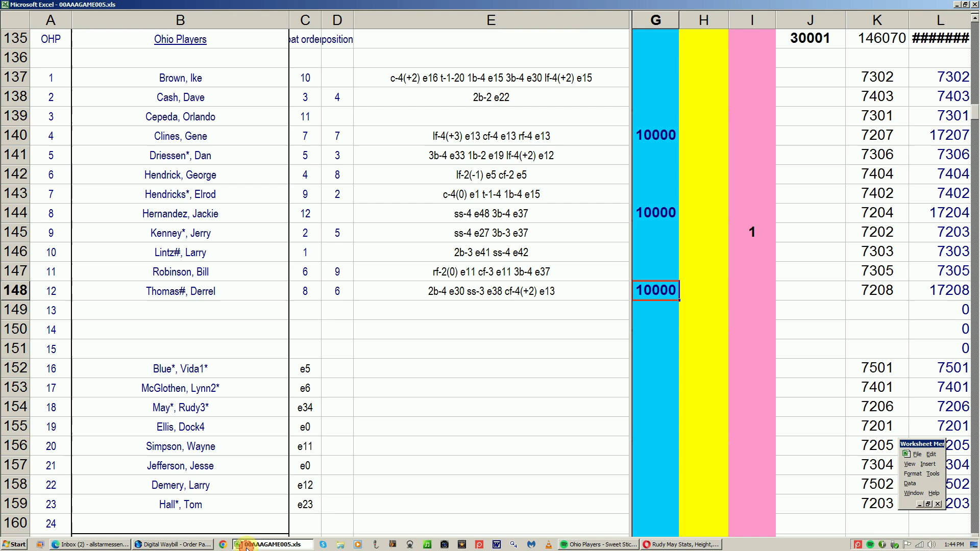
{"action": "left_click", "coordinate": [658, 369]}
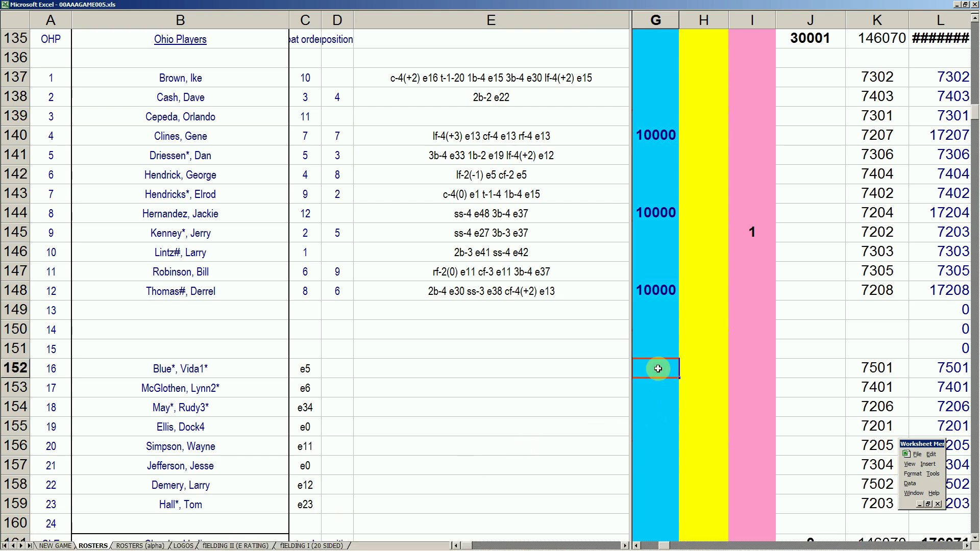
{"action": "key", "text": "Down"}
{"action": "key", "text": "Down"}
{"action": "type", "text": "10000"}
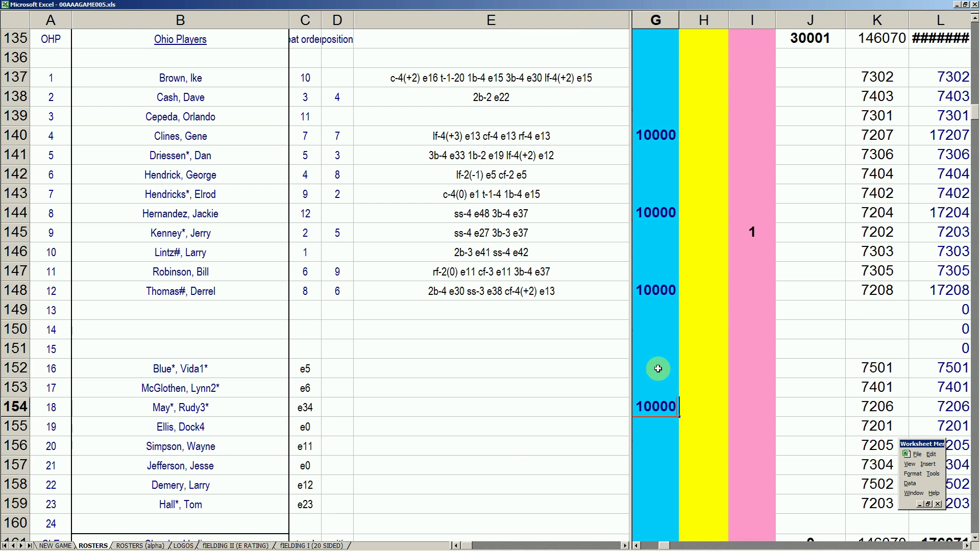
{"action": "key", "text": "Return"}
{"action": "type", "text": "10000"}
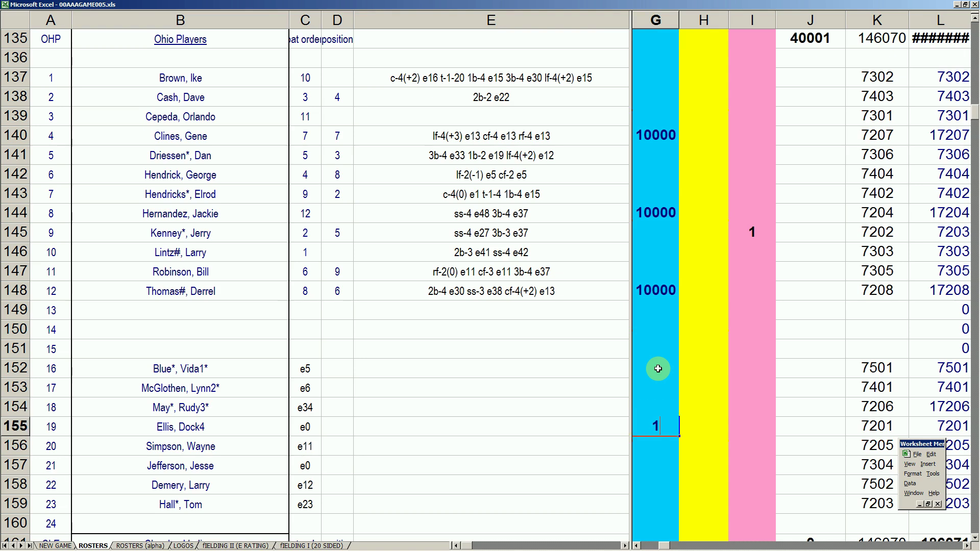
{"action": "key", "text": "Up"}
{"action": "key", "text": "Down"}
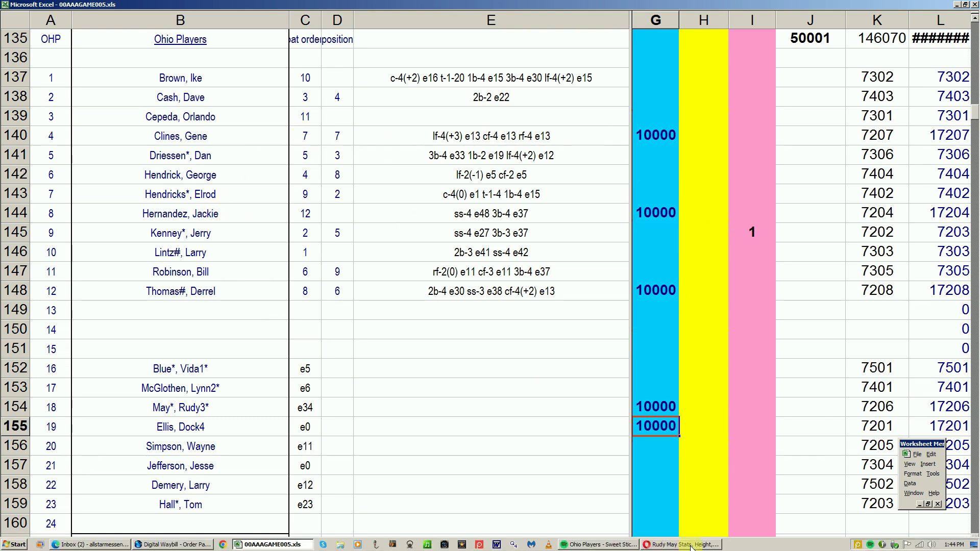
In the browser, search Baseball-Reference for 'dock ell' and open that pitcher's page.
{"action": "left_click", "coordinate": [673, 545]}
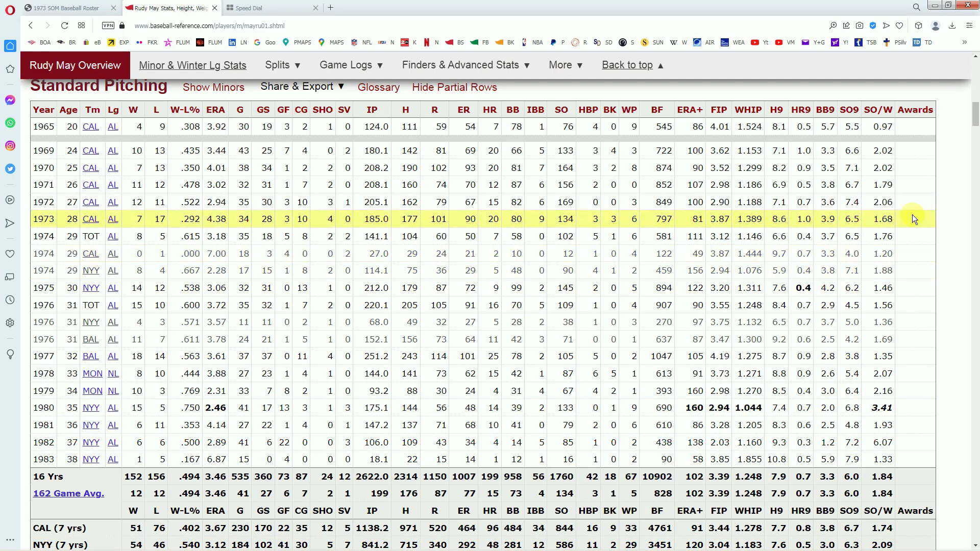
{"action": "left_click_drag", "start_coordinate": [973, 118], "coordinate": [976, 57]}
{"action": "left_click", "coordinate": [791, 97]}
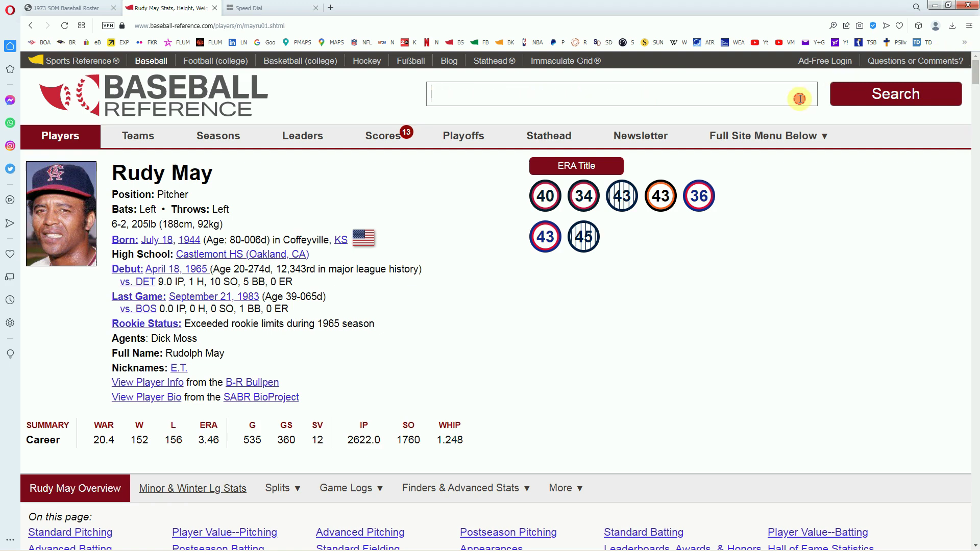
{"action": "type", "text": "dock ell"}
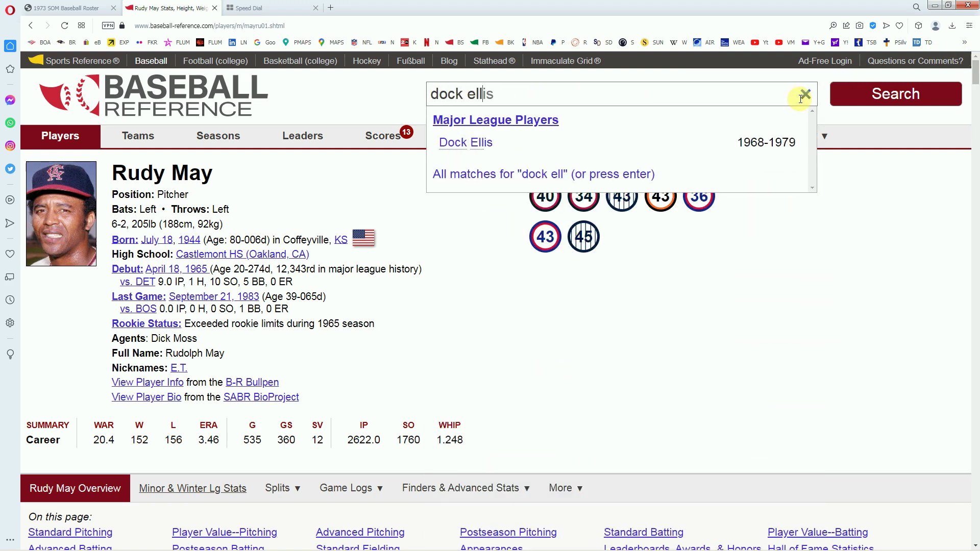
{"action": "left_click", "coordinate": [470, 143]}
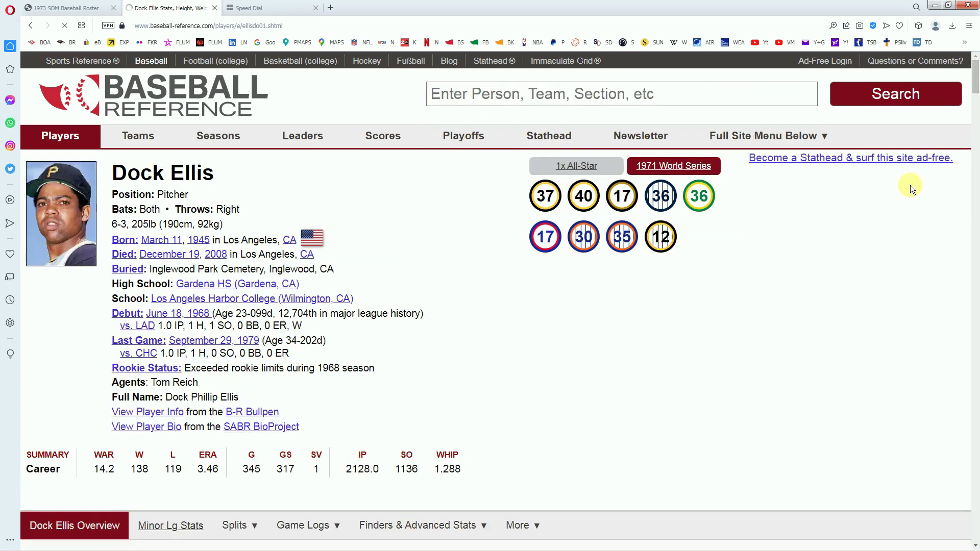
{"action": "left_click_drag", "start_coordinate": [976, 81], "coordinate": [976, 118]}
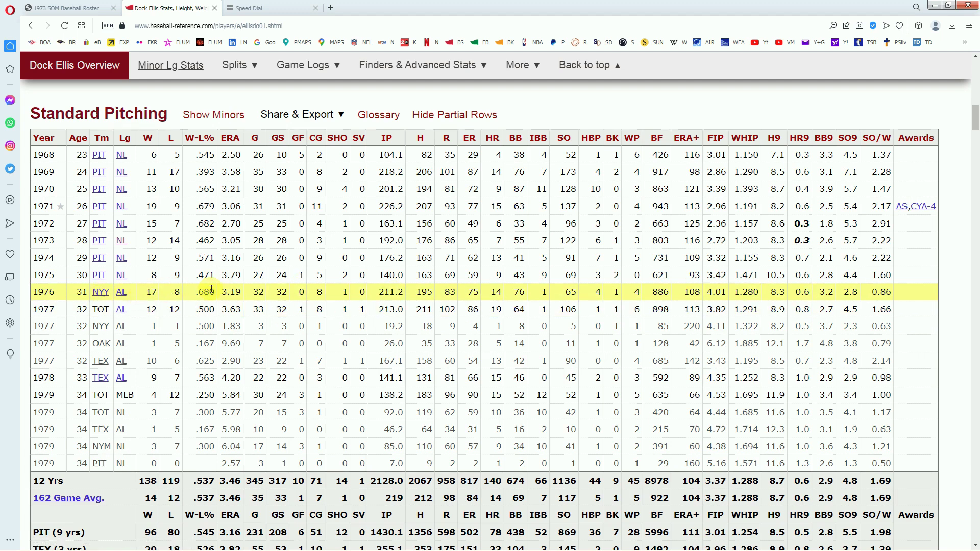
Glance at the roster workbook, then return and scroll to his Standard Pitching seasons.
{"action": "mouse_move", "coordinate": [232, 290]}
{"action": "mouse_move", "coordinate": [252, 546]}
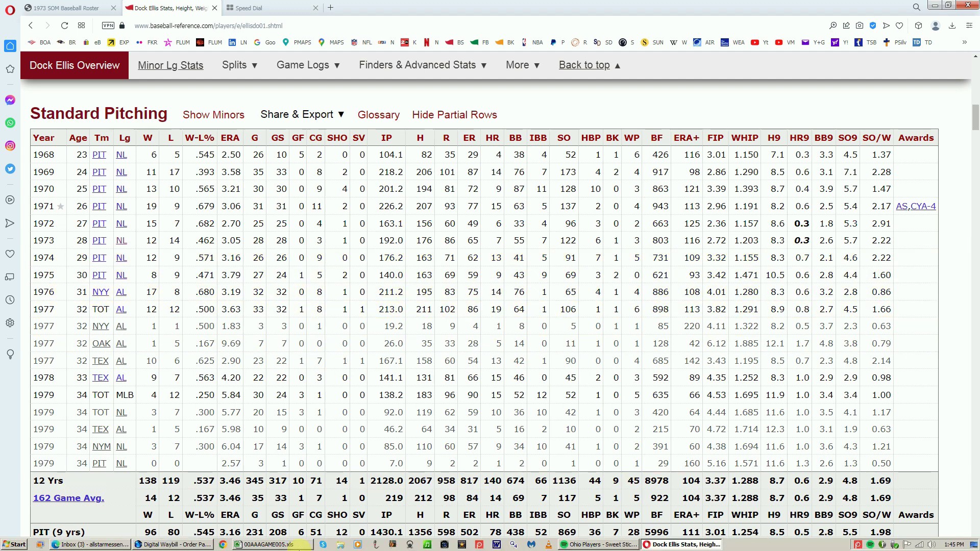
{"action": "left_click", "coordinate": [262, 546]}
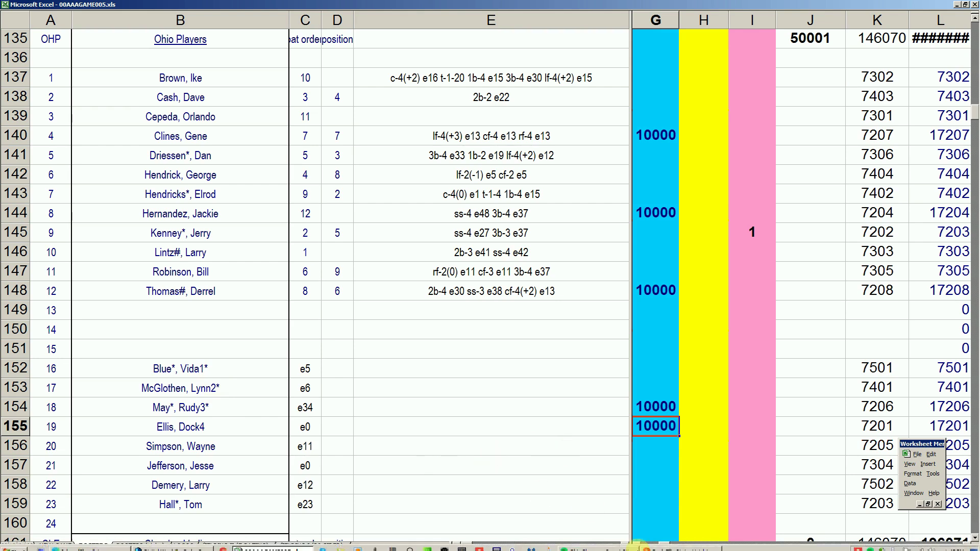
{"action": "left_click", "coordinate": [661, 545]}
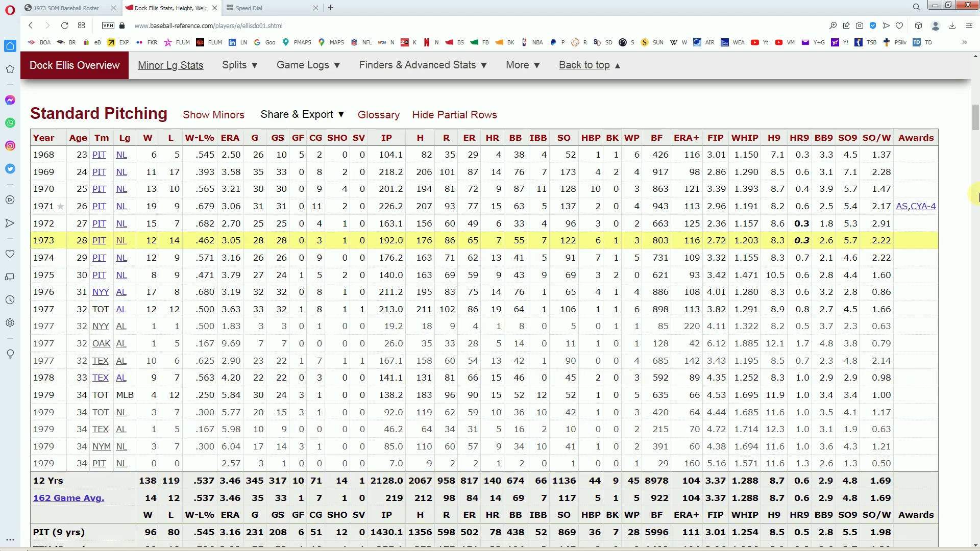
{"action": "left_click_drag", "start_coordinate": [972, 125], "coordinate": [976, 76]}
Search 'wayne s', open the pitcher's page and scroll to his 1973 KCR Standard Pitching line.
{"action": "left_click", "coordinate": [775, 95]}
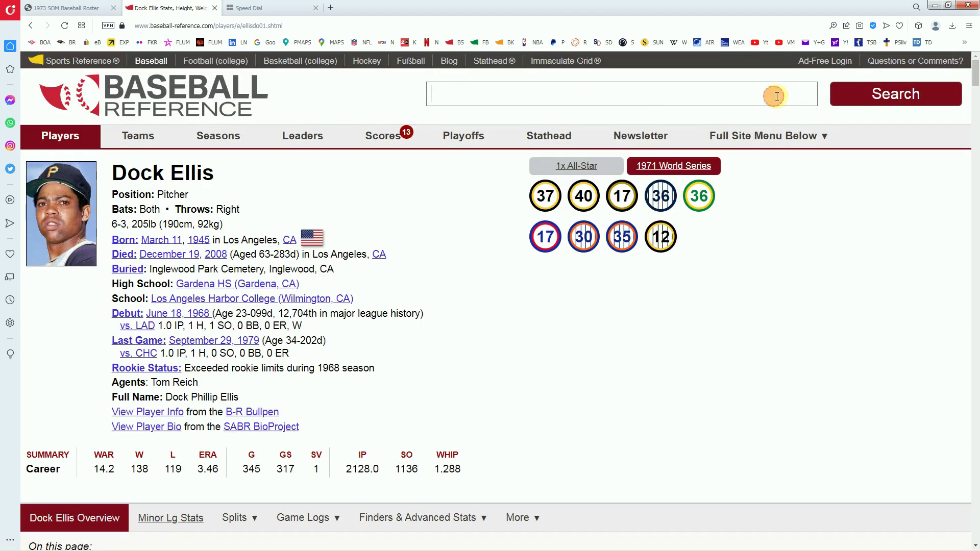
{"action": "type", "text": "wayne s"}
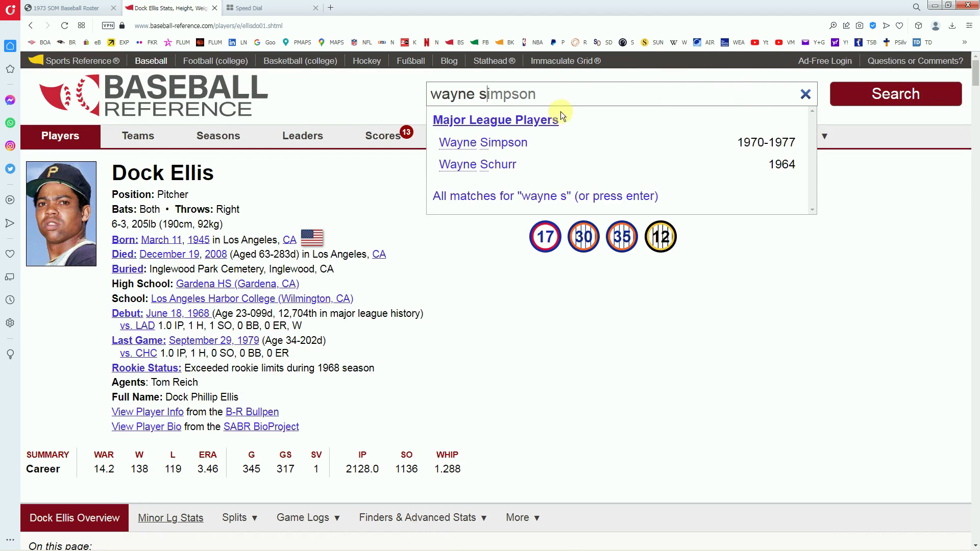
{"action": "left_click", "coordinate": [523, 149]}
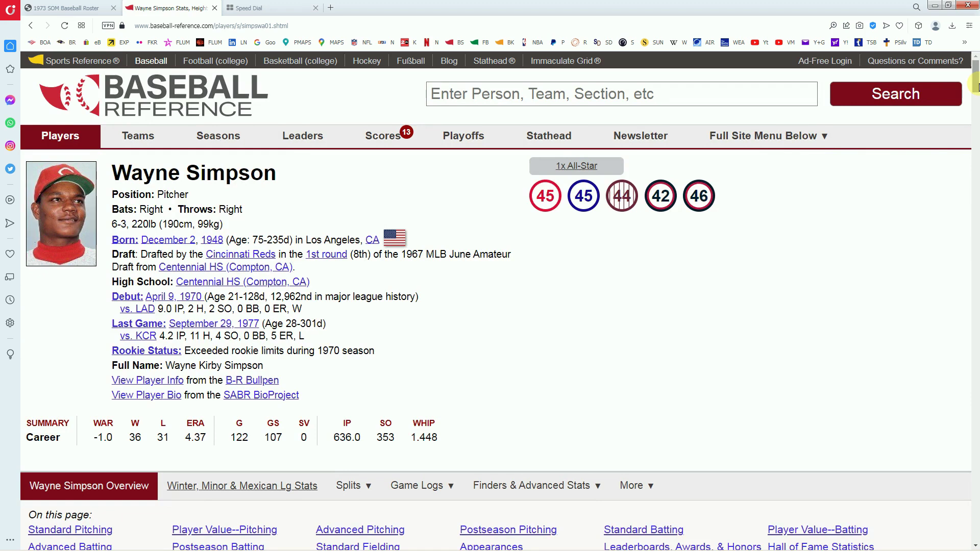
{"action": "left_click", "coordinate": [975, 86]}
{"action": "mouse_move", "coordinate": [65, 209]}
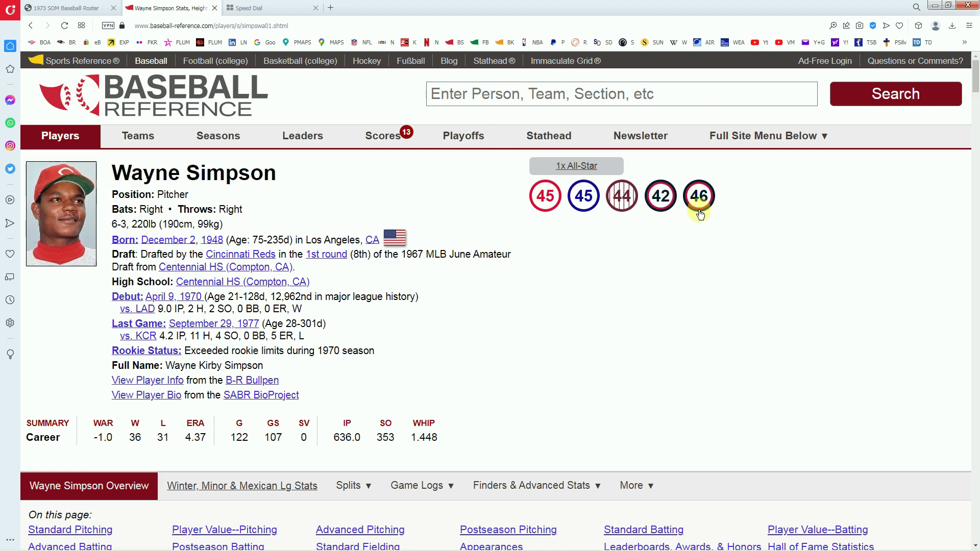
{"action": "left_click_drag", "start_coordinate": [976, 84], "coordinate": [975, 121]}
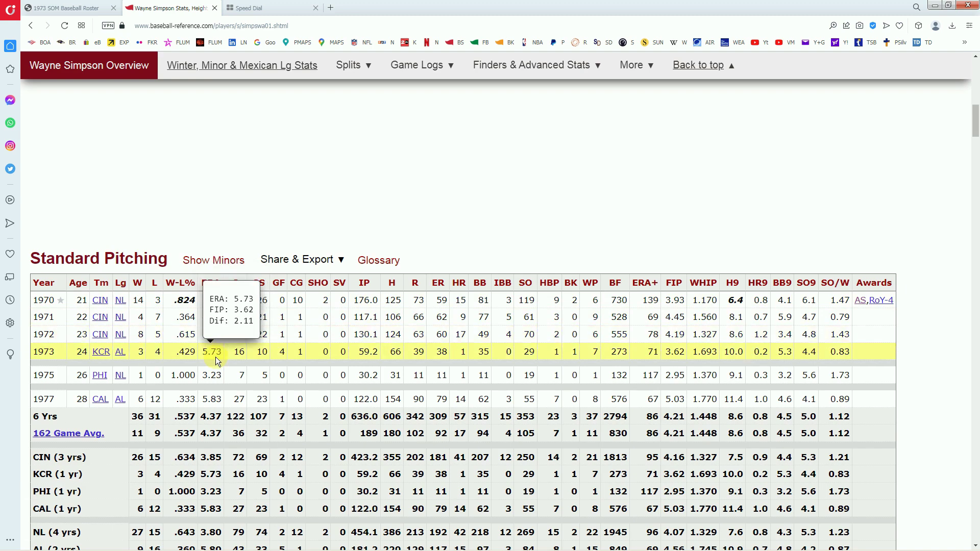
{"action": "mouse_move", "coordinate": [213, 354]}
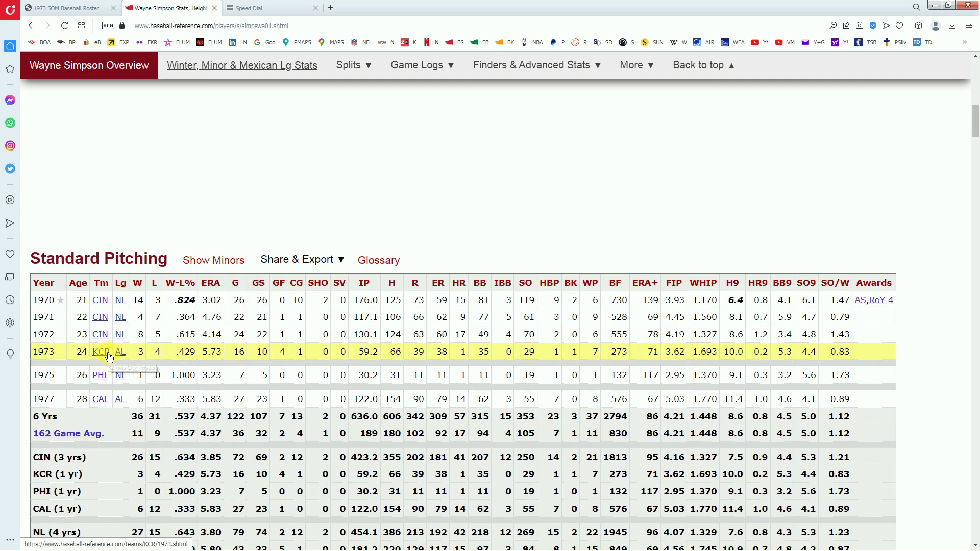
Scroll the 1973 SOM roster PDF from page 1 down to page 2's National League additional players.
{"action": "left_click", "coordinate": [91, 8]}
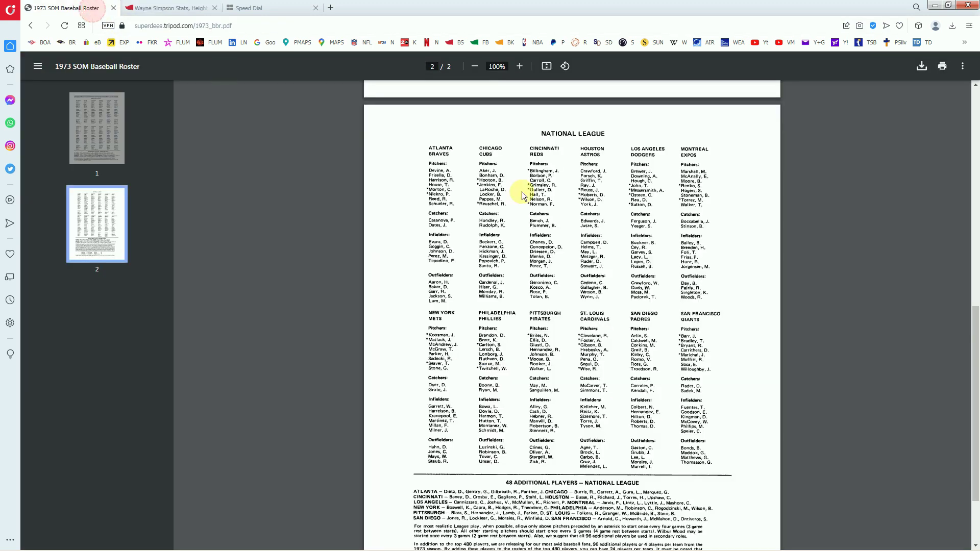
{"action": "left_click", "coordinate": [974, 328]}
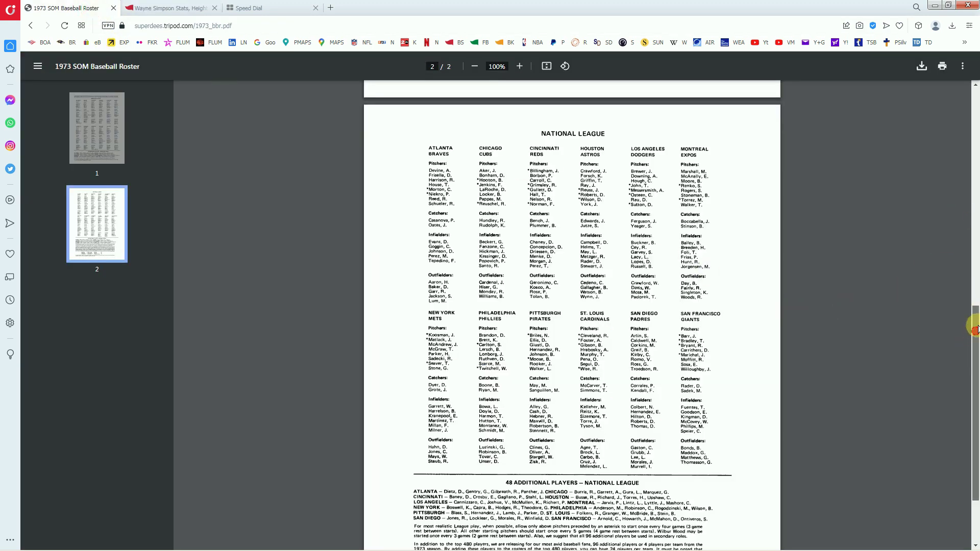
{"action": "left_click_drag", "start_coordinate": [974, 328], "coordinate": [975, 122]}
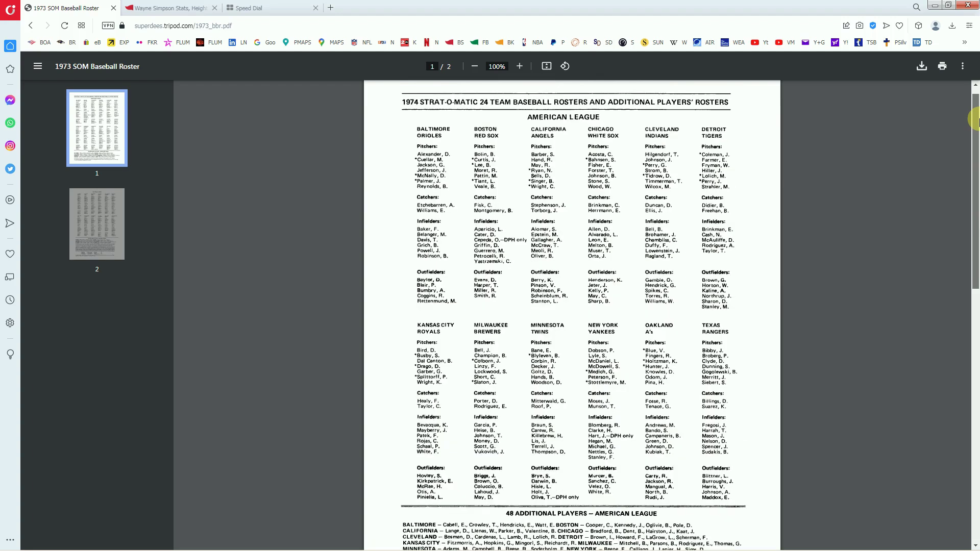
{"action": "scroll", "coordinate": [974, 122], "scroll_direction": "down", "scroll_amount": 1}
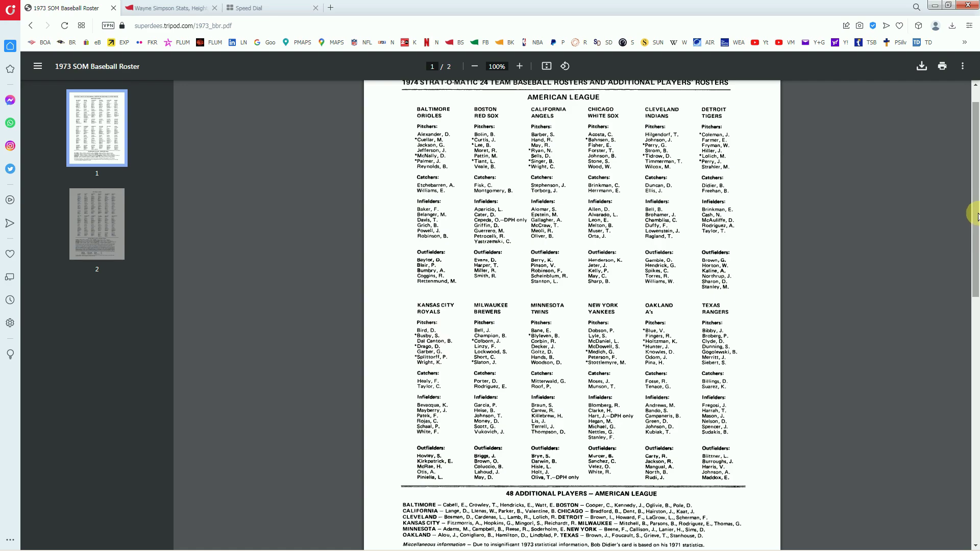
{"action": "left_click_drag", "start_coordinate": [975, 213], "coordinate": [976, 456]}
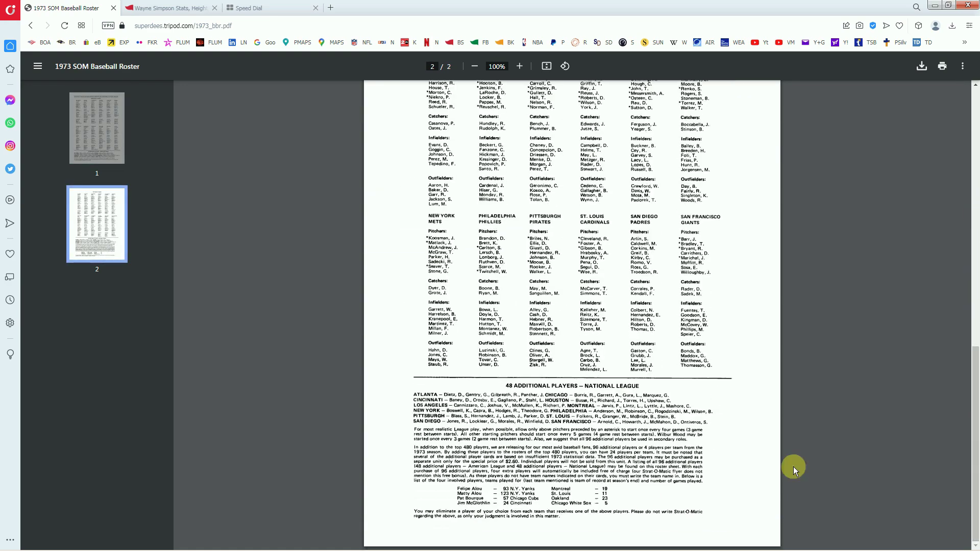
{"action": "mouse_move", "coordinate": [327, 547]}
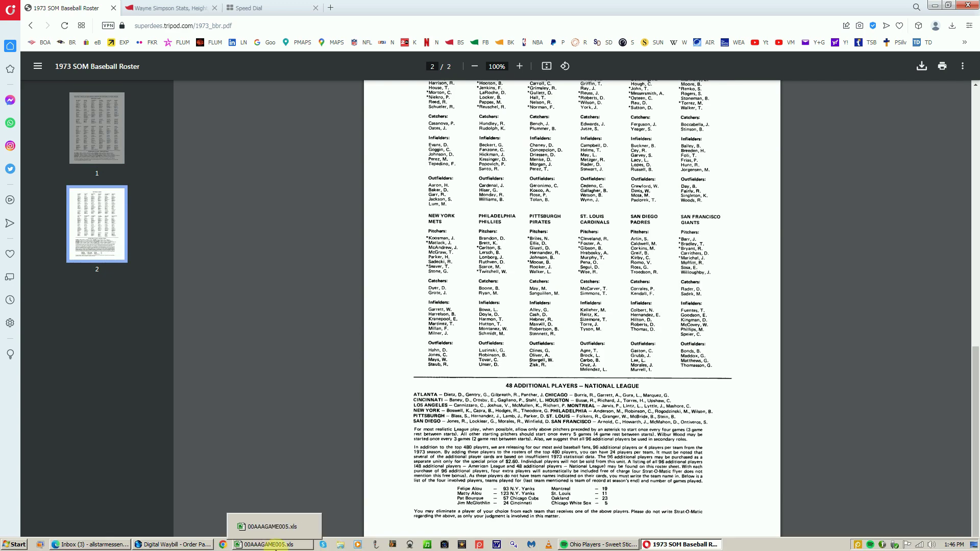
Enter 1 in pink column cell I156 on the third pitcher's row, making J135 50002.
{"action": "left_click", "coordinate": [303, 545]}
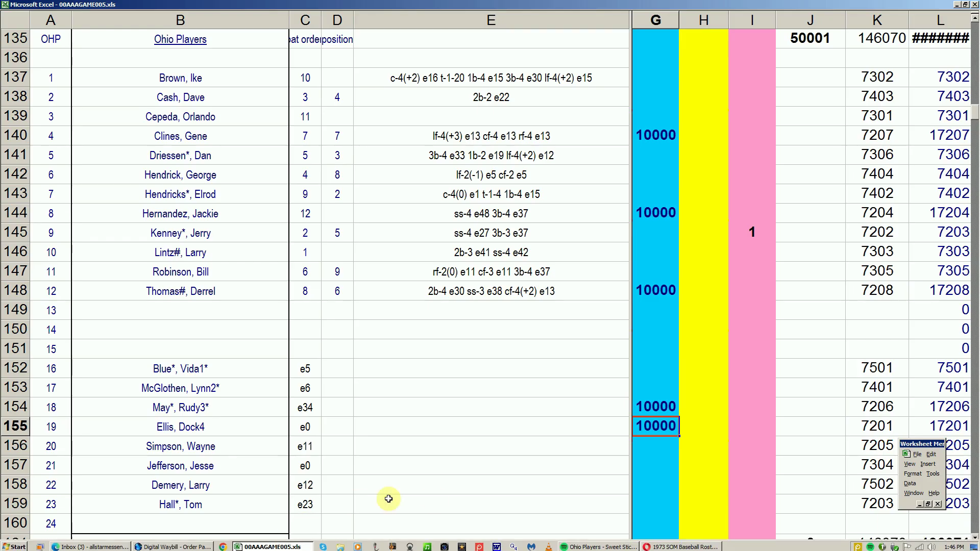
{"action": "left_click", "coordinate": [670, 451]}
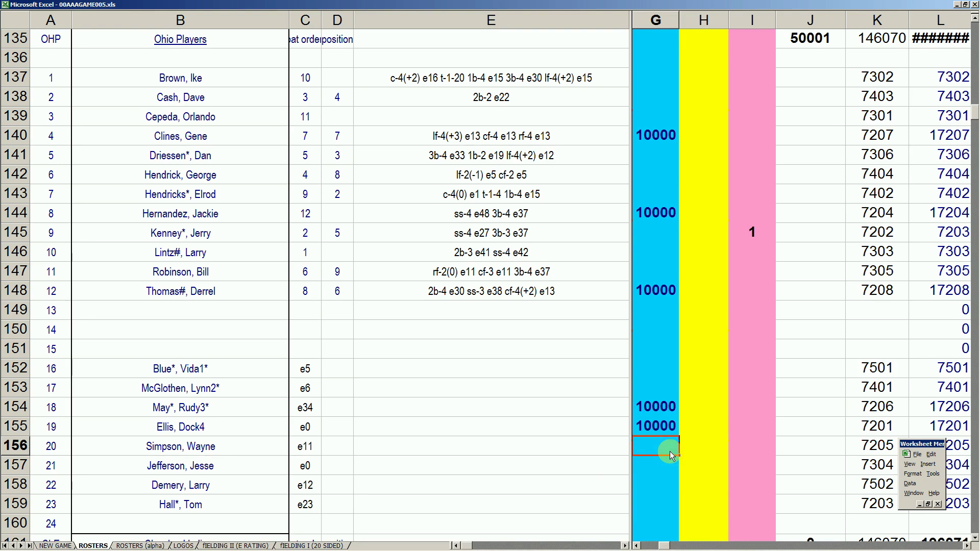
{"action": "key", "text": "Right"}
{"action": "key", "text": "Right"}
{"action": "type", "text": "1"}
{"action": "key", "text": "Return"}
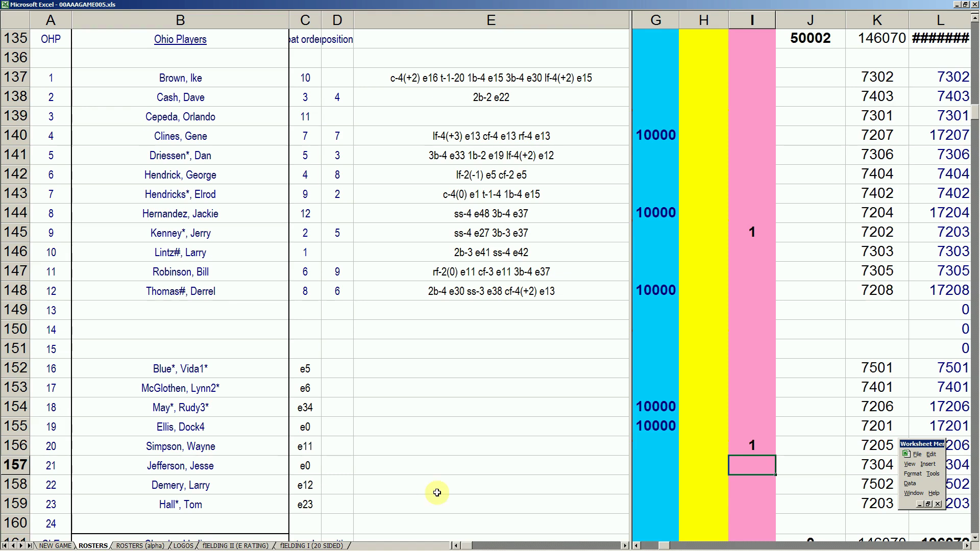
{"action": "mouse_move", "coordinate": [605, 546]}
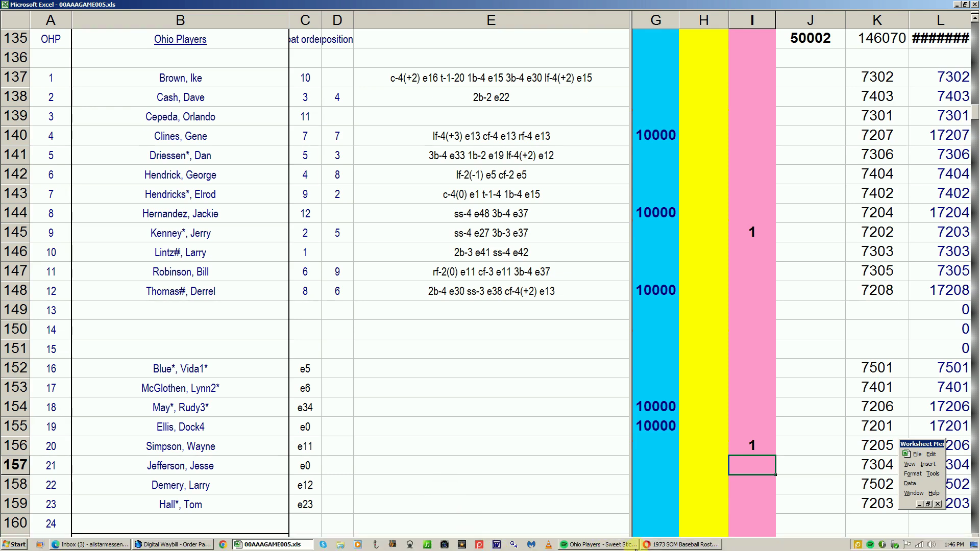
From the previous stats tab, search 'tom hall' and open that pitcher's player page.
{"action": "left_click", "coordinate": [673, 545]}
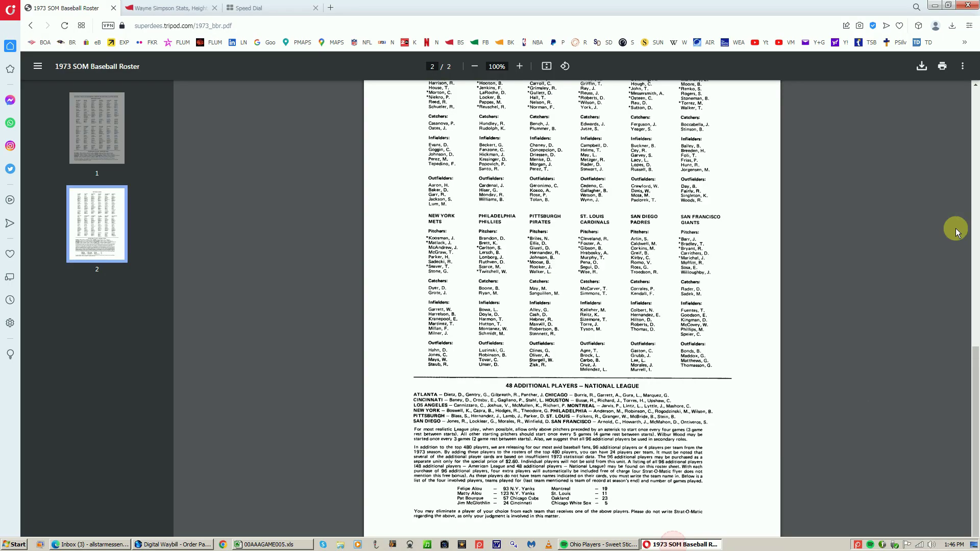
{"action": "left_click", "coordinate": [166, 7]}
{"action": "scroll", "coordinate": [964, 108], "scroll_direction": "up", "scroll_amount": 10}
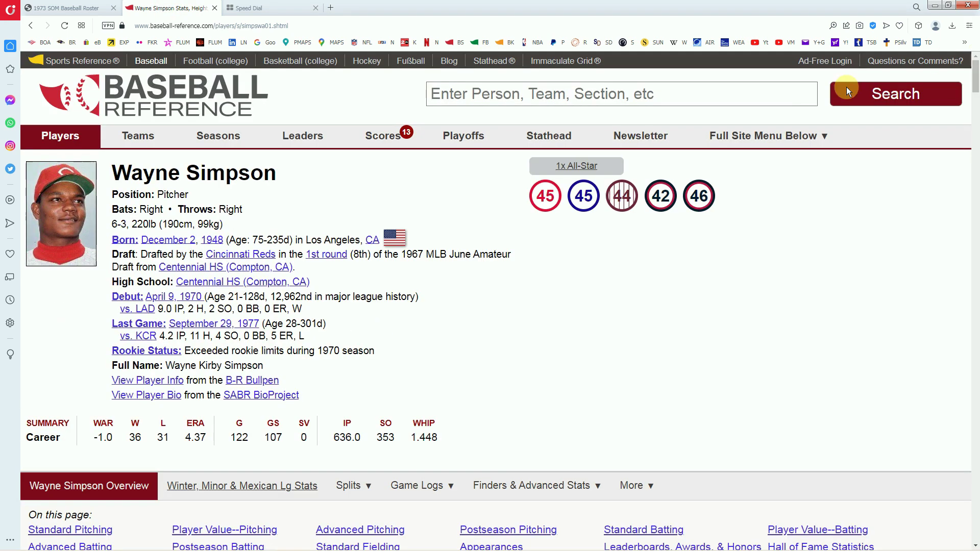
{"action": "left_click", "coordinate": [756, 103]}
{"action": "type", "text": "tom hall"}
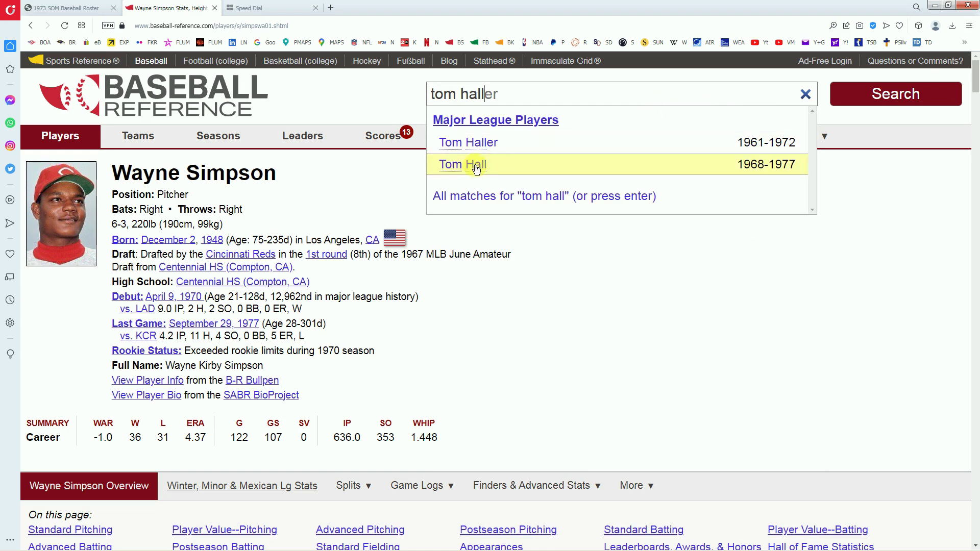
{"action": "left_click", "coordinate": [473, 166]}
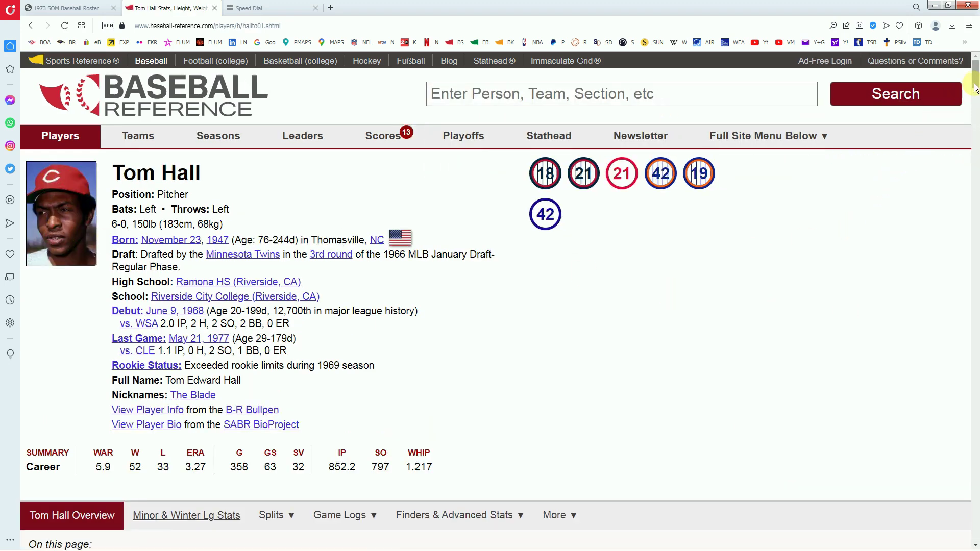
Review his career pitching table, then return to the roster PDF's National League page.
{"action": "left_click_drag", "start_coordinate": [974, 83], "coordinate": [975, 136]}
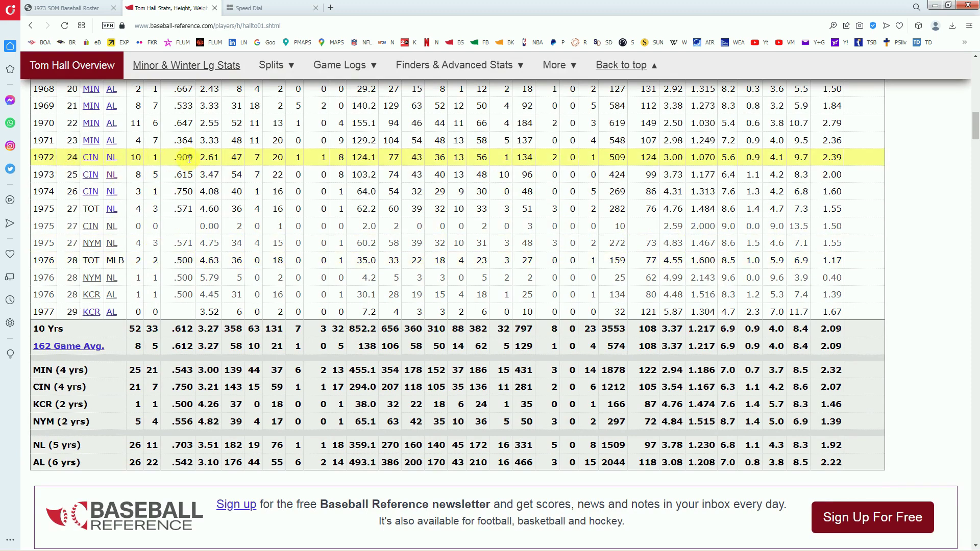
{"action": "mouse_move", "coordinate": [215, 161]}
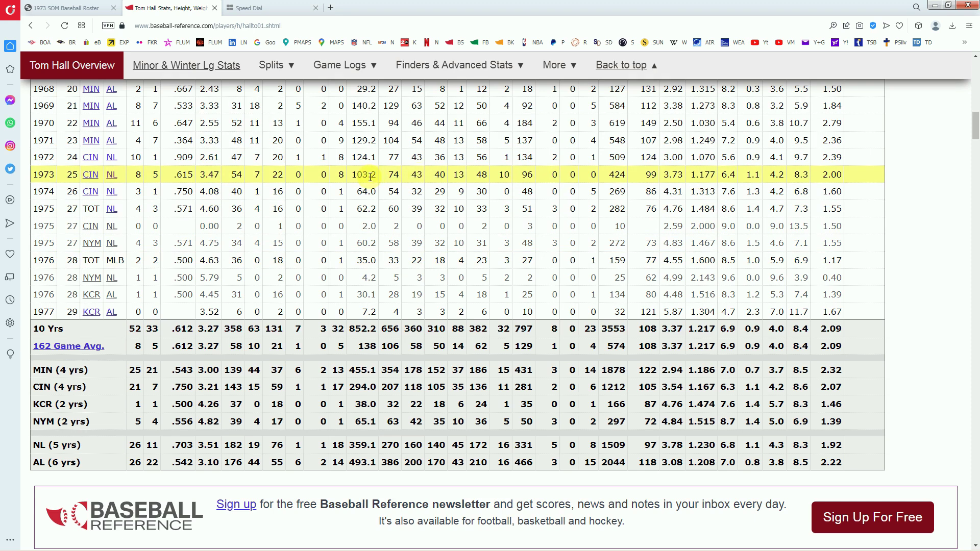
{"action": "left_click", "coordinate": [87, 9]}
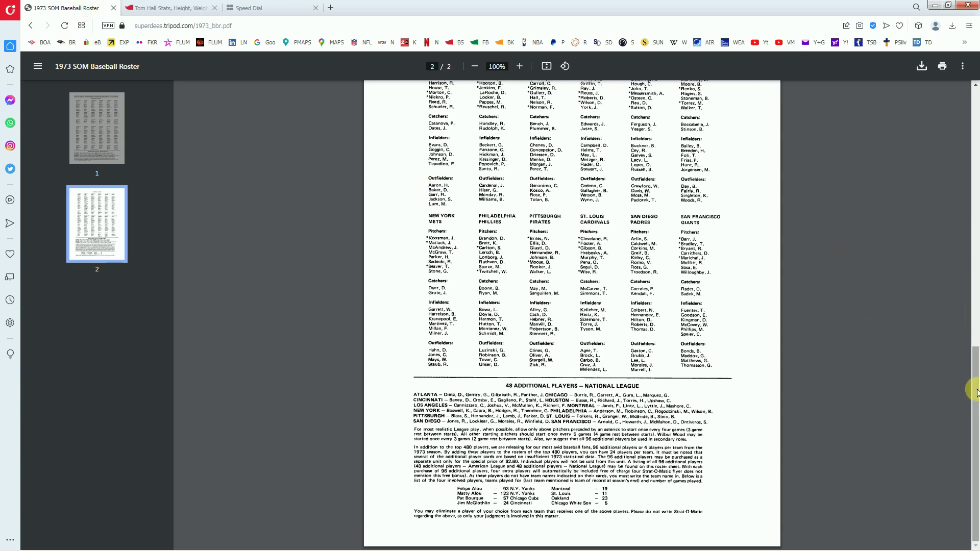
{"action": "left_click_drag", "start_coordinate": [976, 393], "coordinate": [973, 311]}
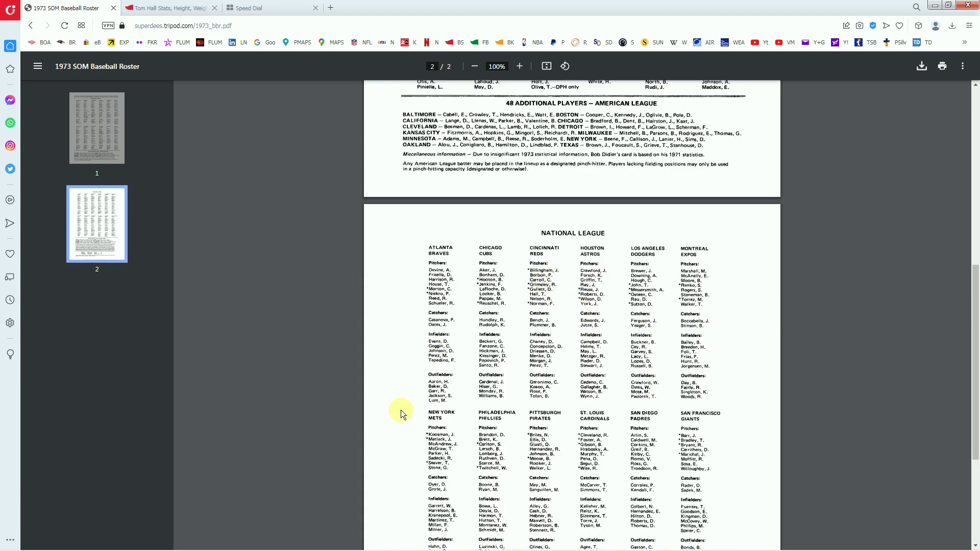
Enter 10000 in blue column cell G159 on the fourth pitcher's row.
{"action": "mouse_move", "coordinate": [350, 549]}
{"action": "left_click", "coordinate": [269, 544]}
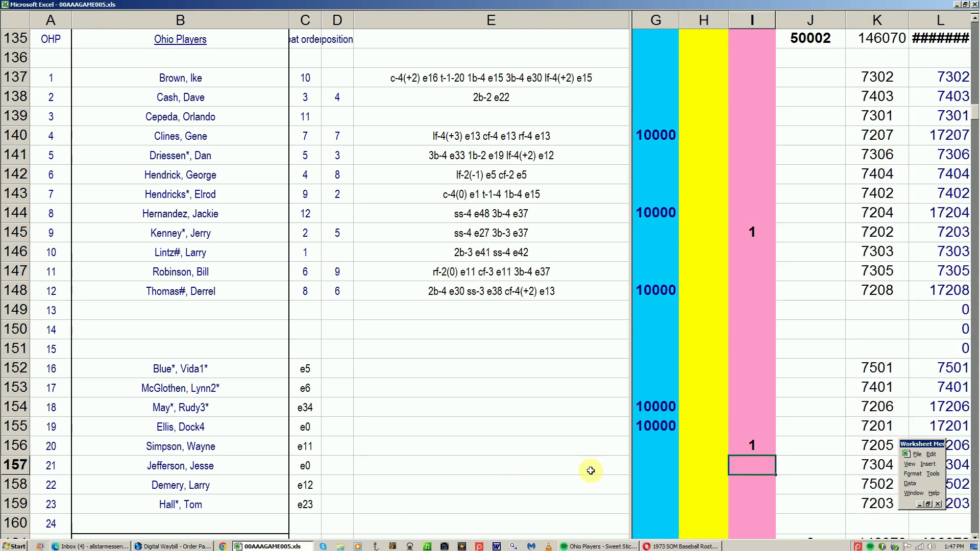
{"action": "left_click", "coordinate": [645, 477]}
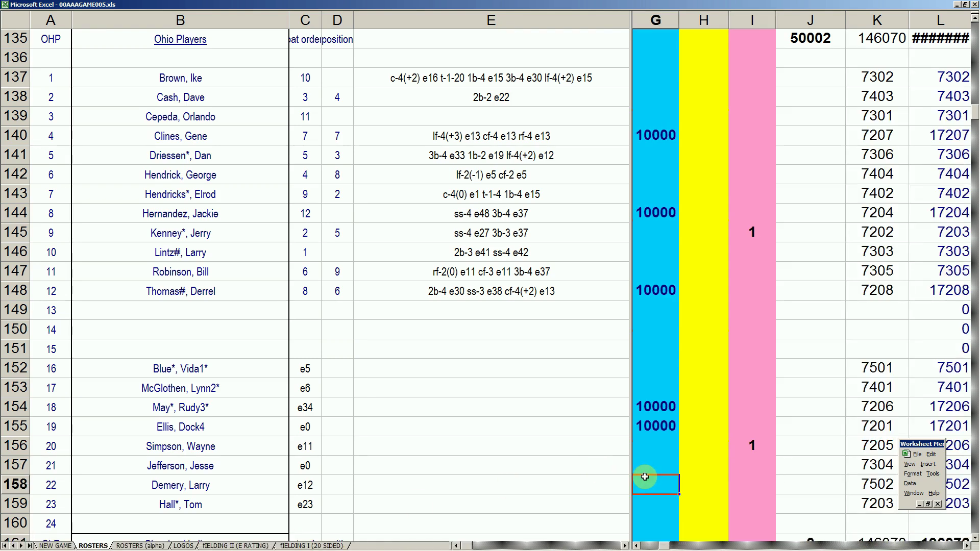
{"action": "key", "text": "Down"}
{"action": "type", "text": "1000"}
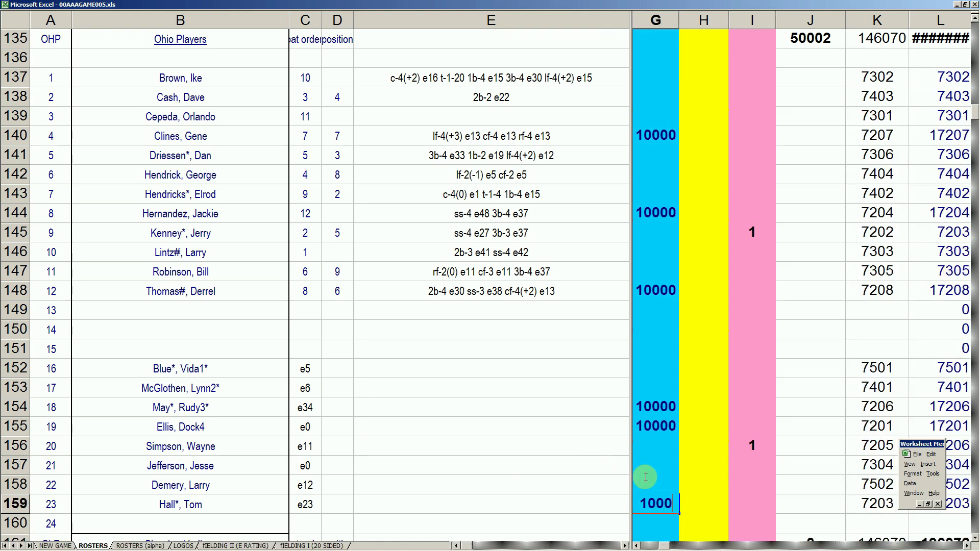
{"action": "type", "text": "0"}
{"action": "key", "text": "Up"}
{"action": "key", "text": "Up"}
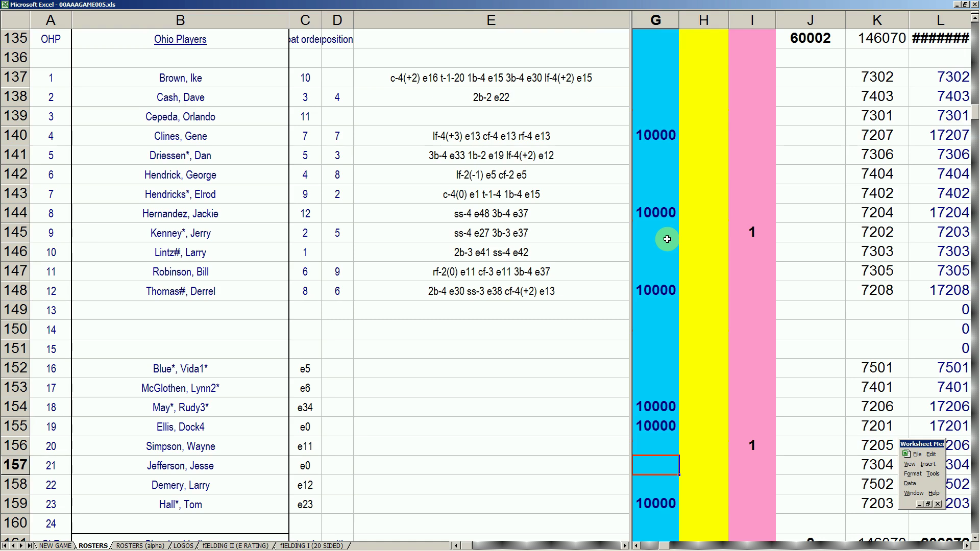
Click into the worksheet and scroll it up and down after the entry.
{"action": "left_click", "coordinate": [546, 329]}
{"action": "scroll", "coordinate": [529, 364], "scroll_direction": "up", "scroll_amount": 1}
{"action": "left_click", "coordinate": [532, 367]}
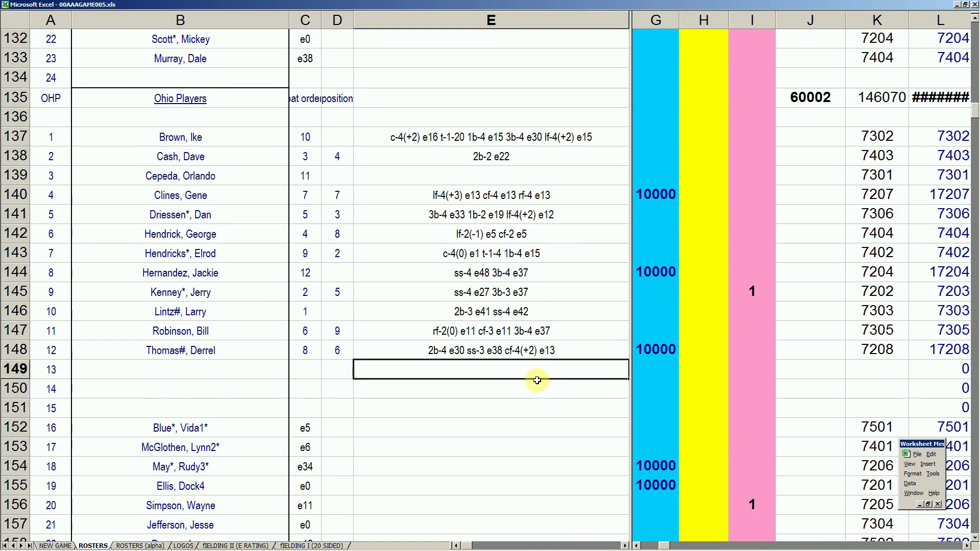
{"action": "left_click", "coordinate": [974, 539]}
{"action": "left_click", "coordinate": [974, 540]}
{"action": "left_click", "coordinate": [974, 540]}
{"action": "left_click", "coordinate": [974, 540]}
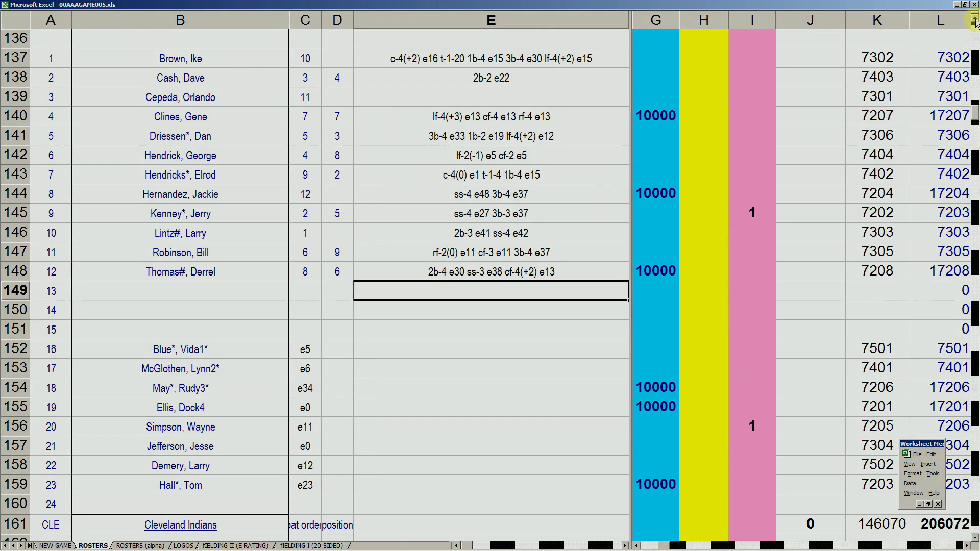
{"action": "left_click", "coordinate": [974, 16]}
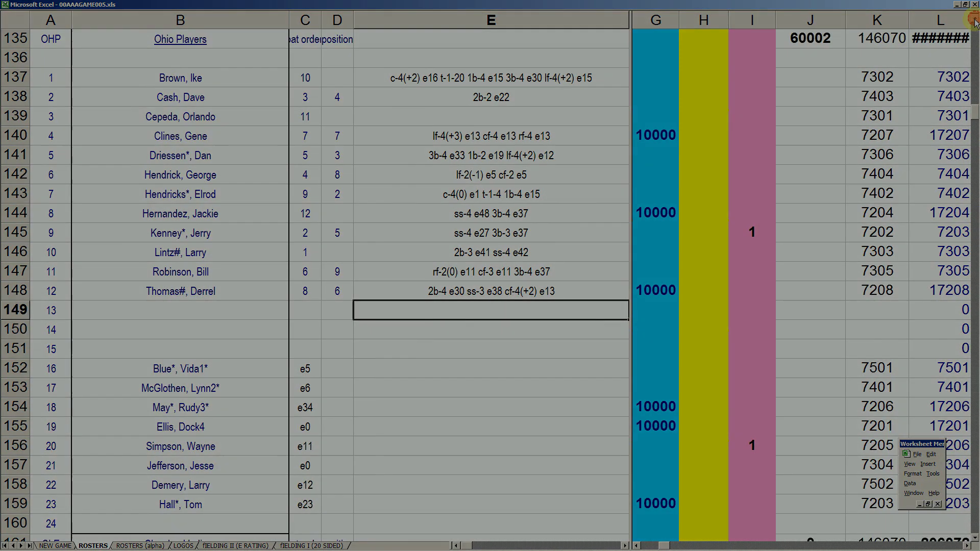